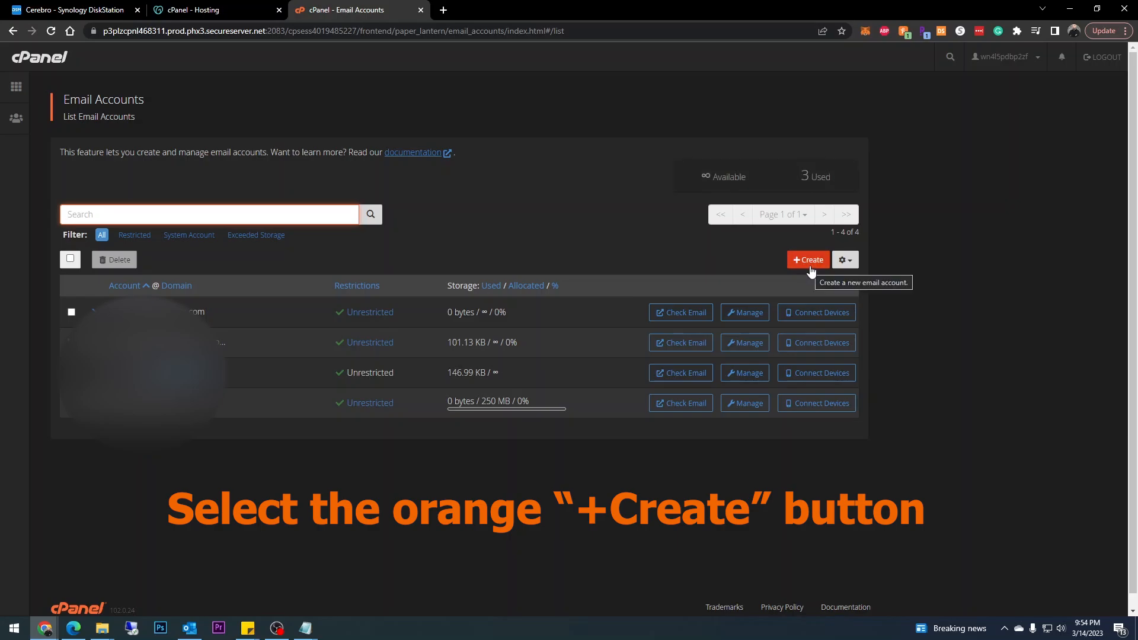
Open the Create an Email Account form from the Email Accounts list.
{"action": "left_click", "coordinate": [807, 262]}
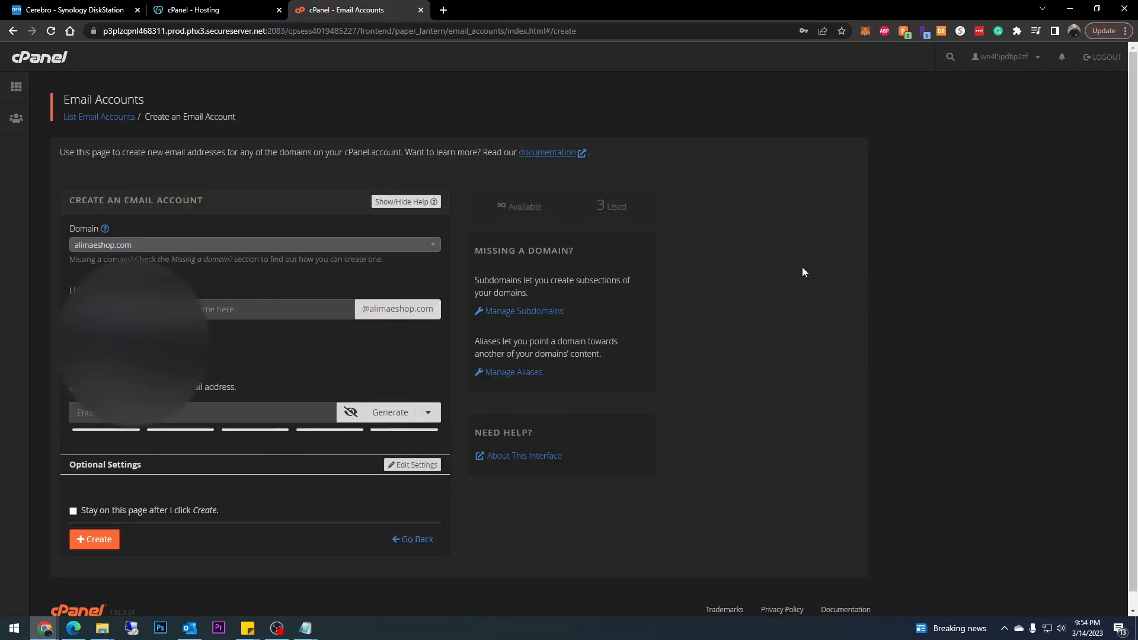
Pick flyeye360.com from the Domain dropdown for the new account.
{"action": "left_click", "coordinate": [422, 248]}
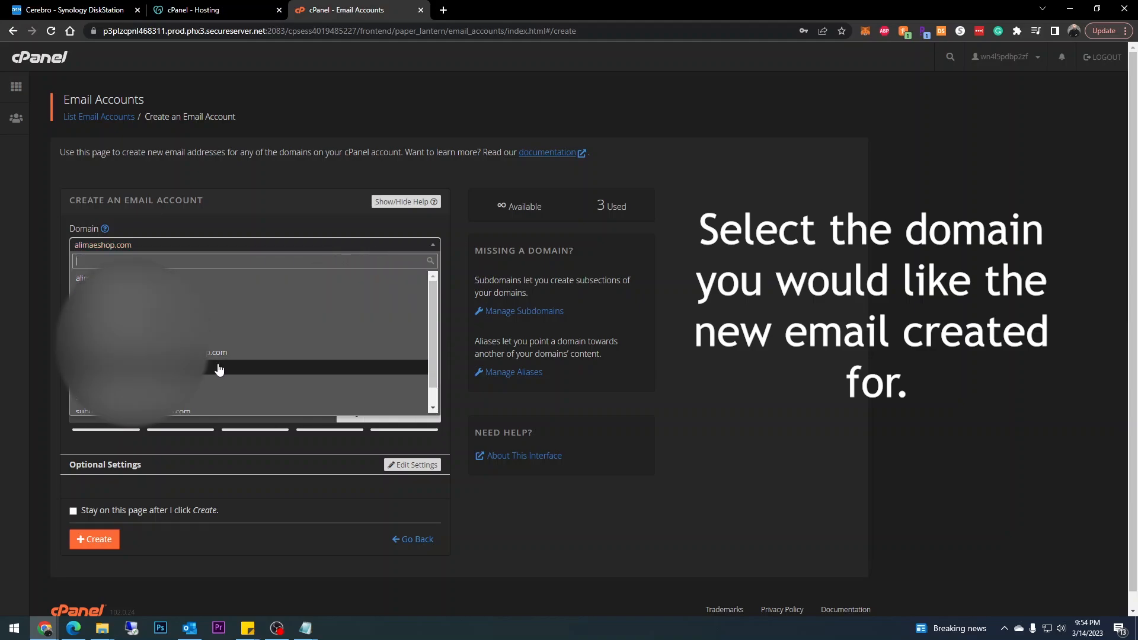
{"action": "scroll", "coordinate": [218, 371], "scroll_direction": "down", "scroll_amount": 1}
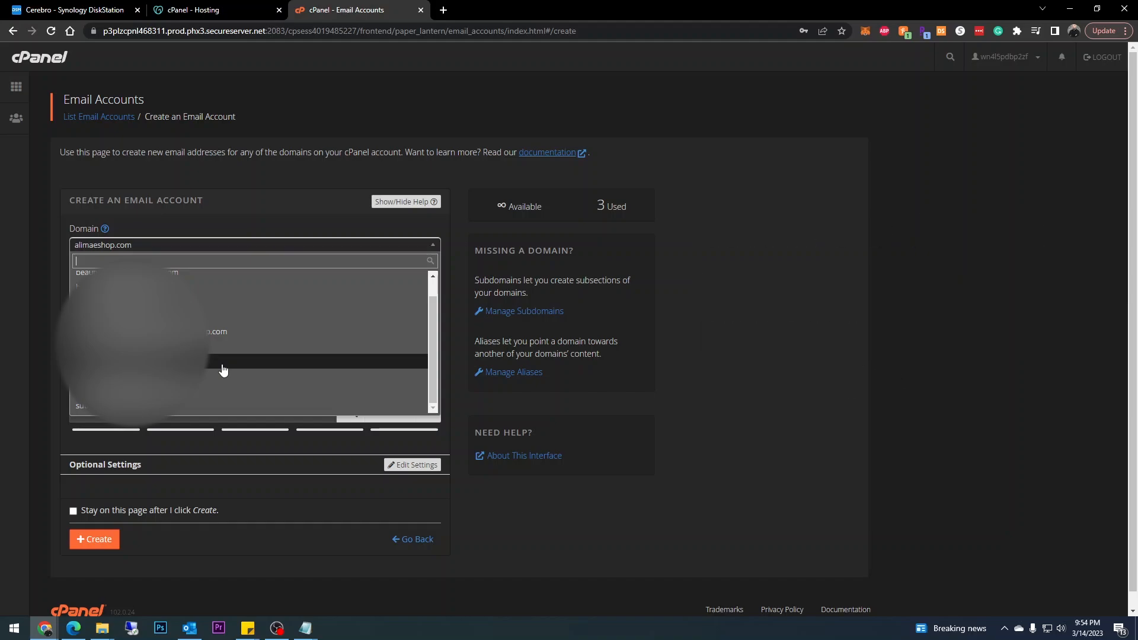
{"action": "left_click", "coordinate": [218, 321]}
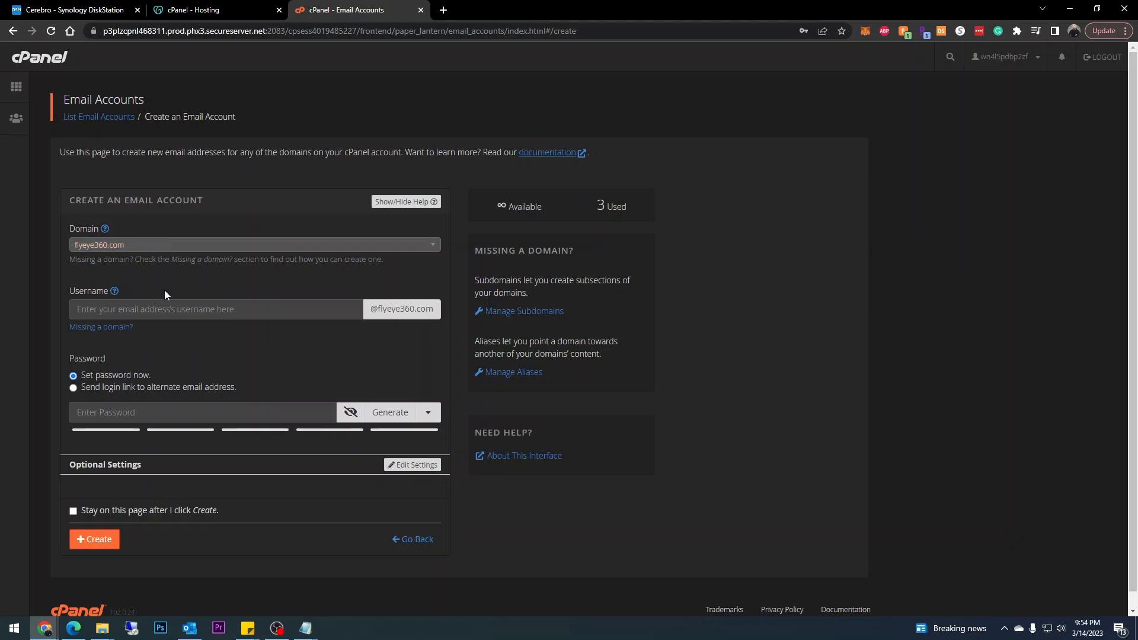
{"action": "left_click", "coordinate": [158, 307]}
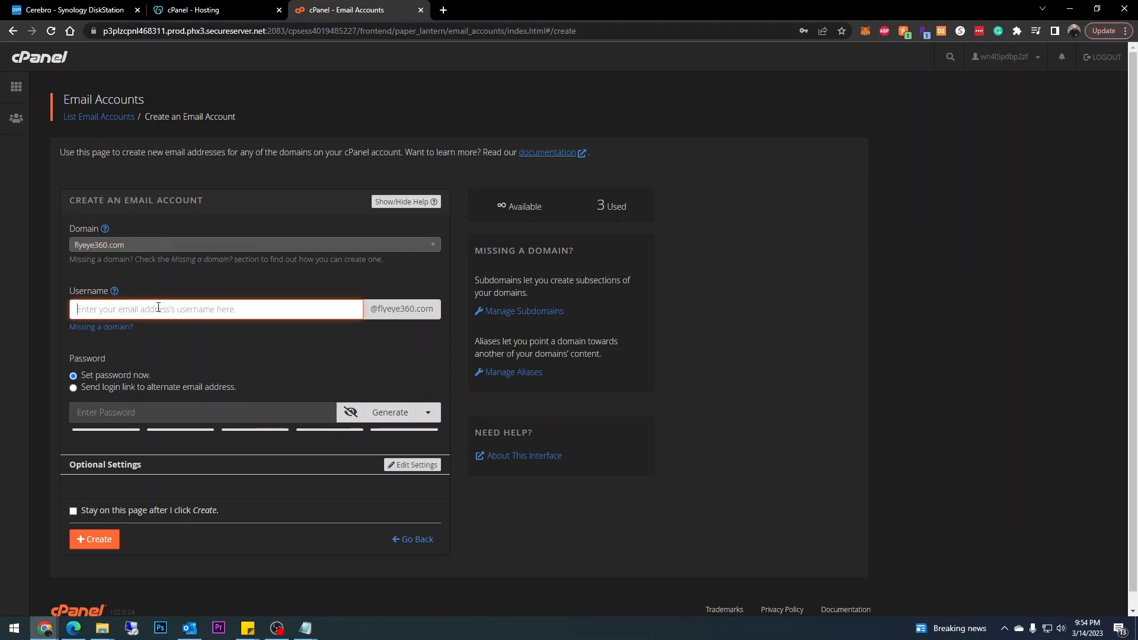
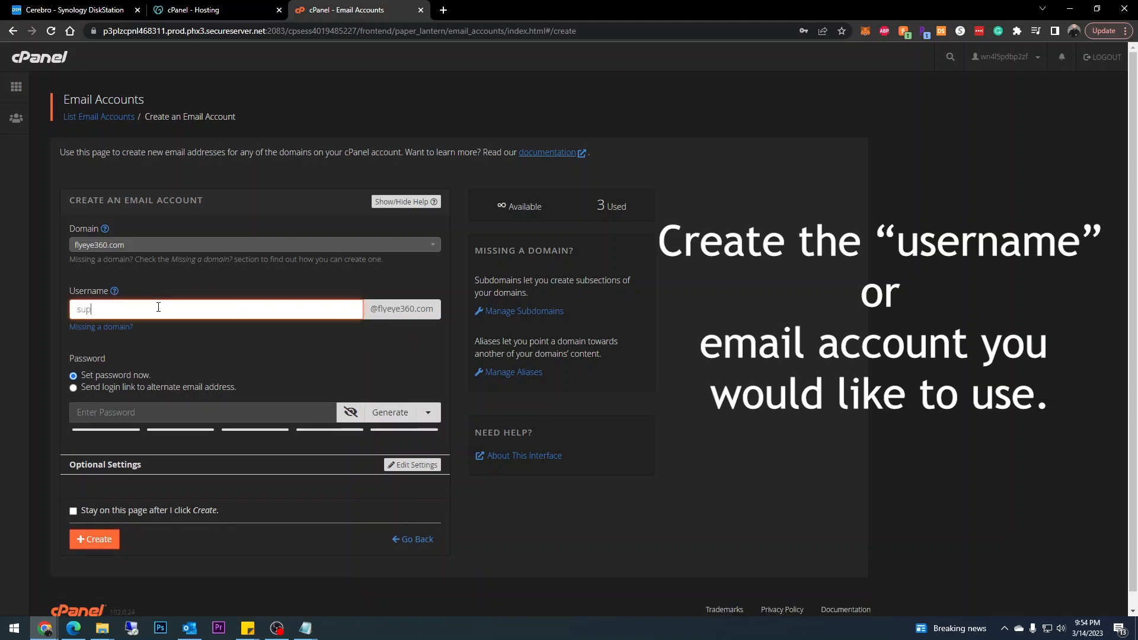
{"action": "left_click", "coordinate": [341, 354]}
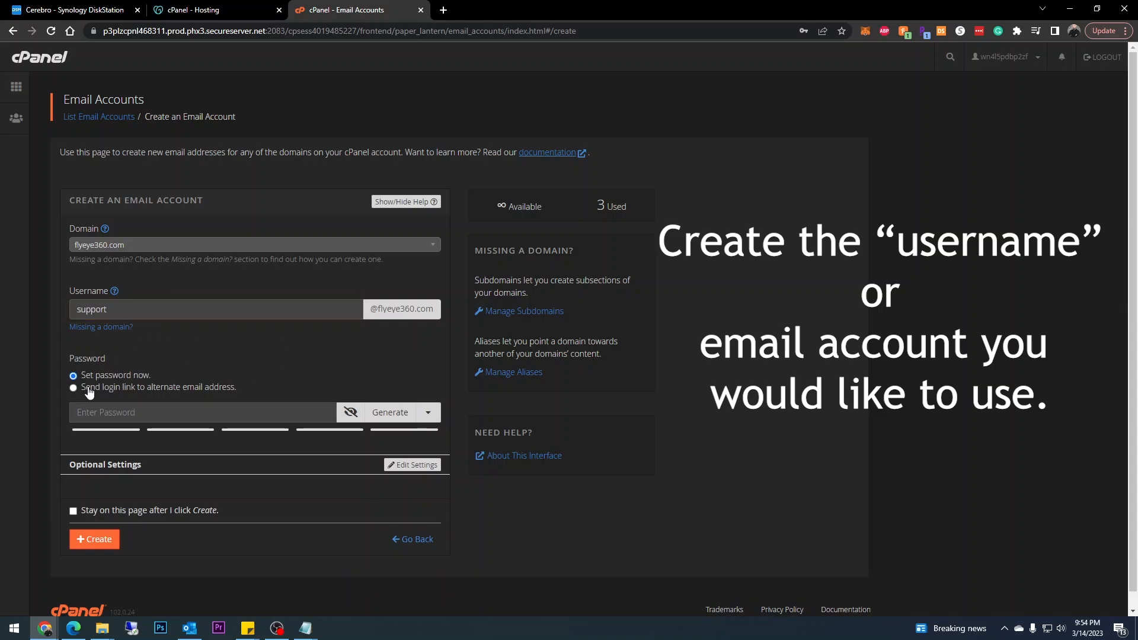
Keep the set-password-now option and move to the password field.
{"action": "left_click", "coordinate": [113, 393]}
{"action": "left_click", "coordinate": [79, 377]}
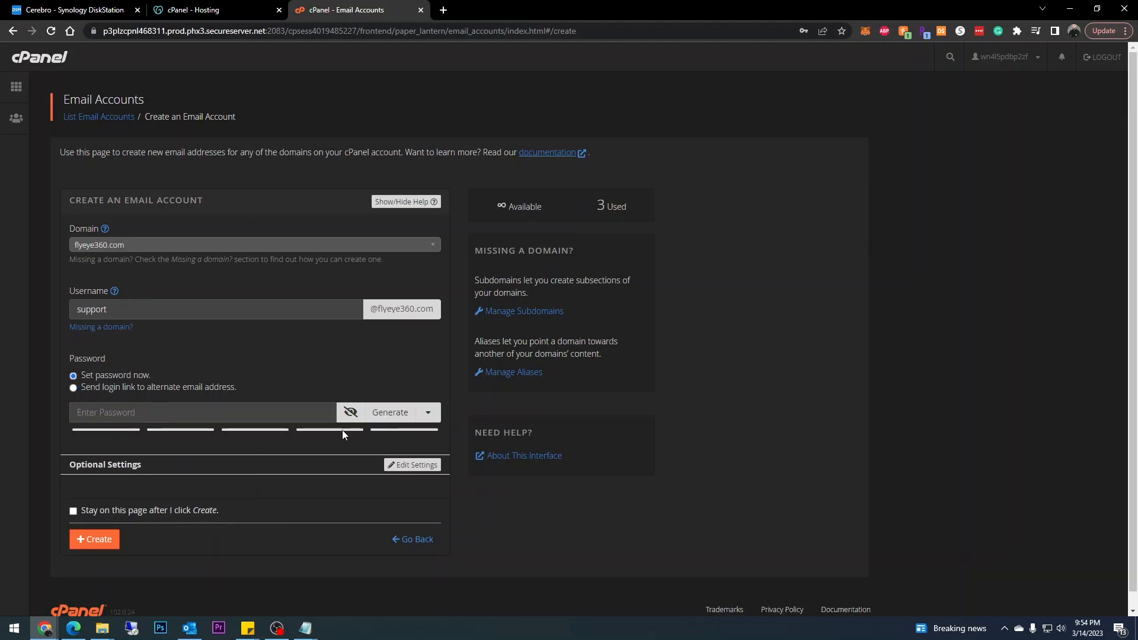
{"action": "left_click", "coordinate": [175, 412]}
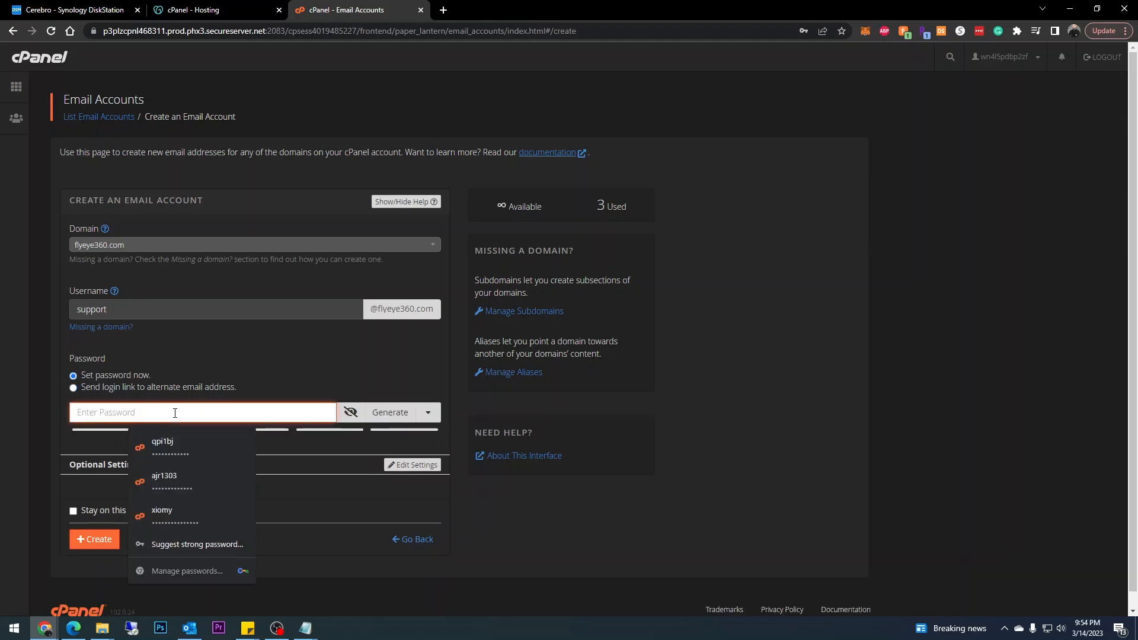
Generate a strength-100 password and paste a copy into a new Notepad window.
{"action": "left_click", "coordinate": [389, 412]}
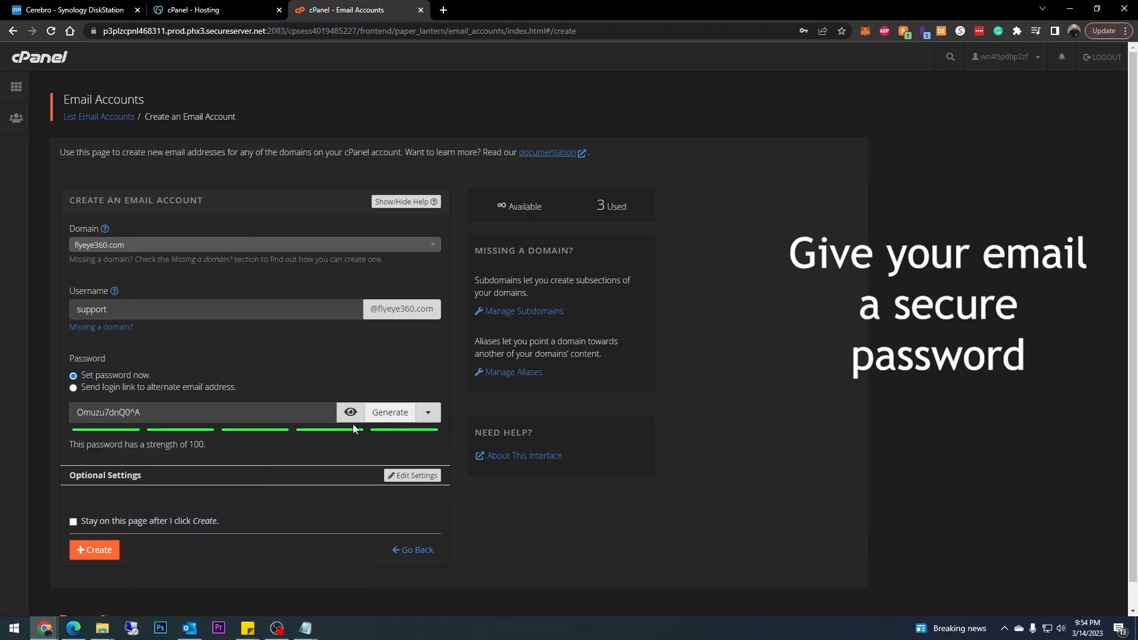
{"action": "left_click_drag", "start_coordinate": [225, 413], "coordinate": [38, 414]}
{"action": "key", "text": "ctrl+c"}
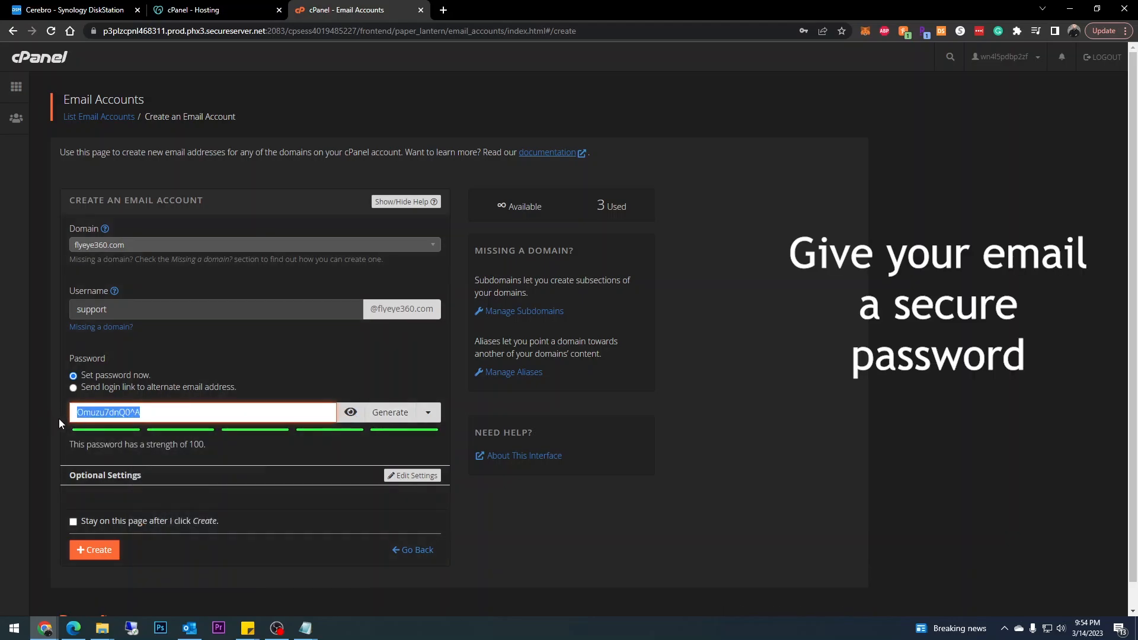
{"action": "left_click", "coordinate": [313, 634]}
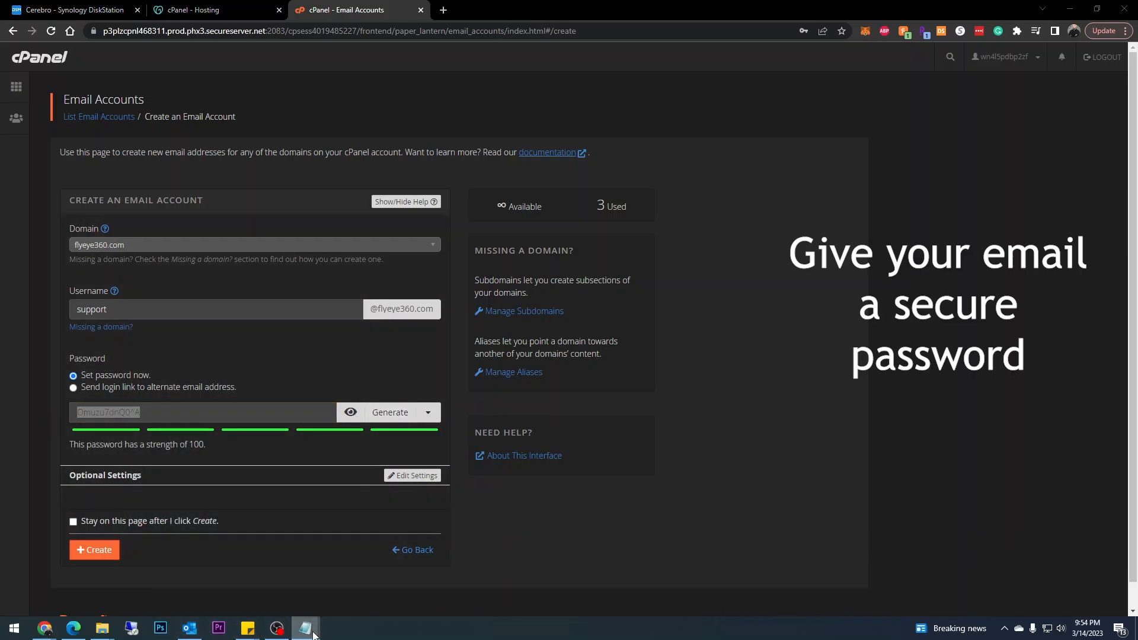
{"action": "left_click", "coordinate": [261, 565]}
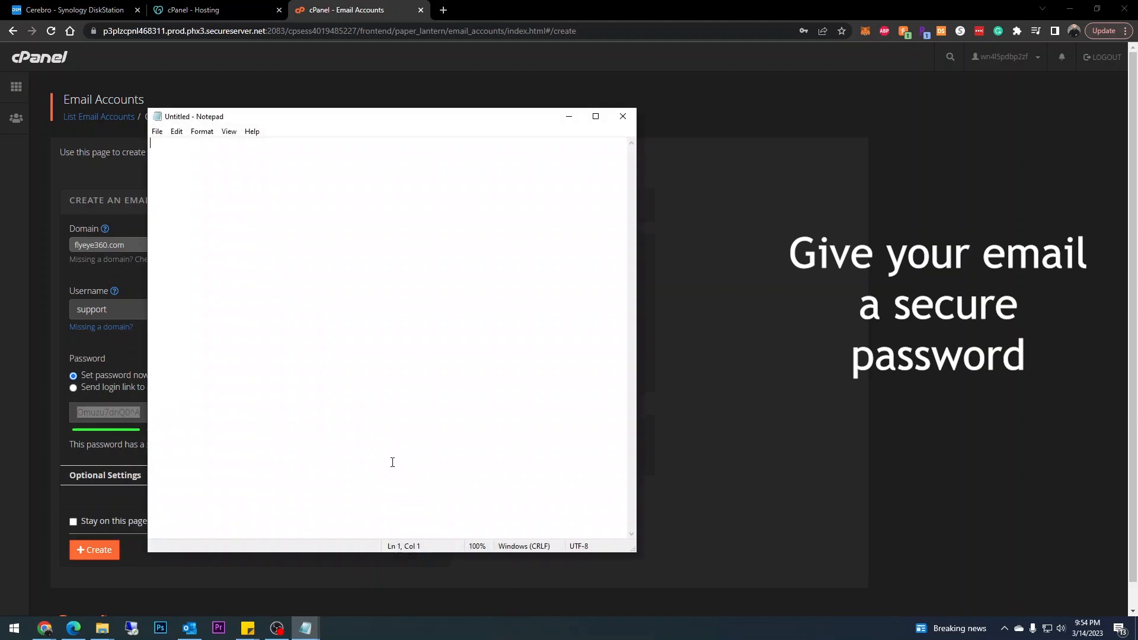
{"action": "key", "text": "ctrl+v"}
{"action": "left_click_drag", "start_coordinate": [148, 108], "coordinate": [451, 310]}
{"action": "left_click", "coordinate": [562, 322]}
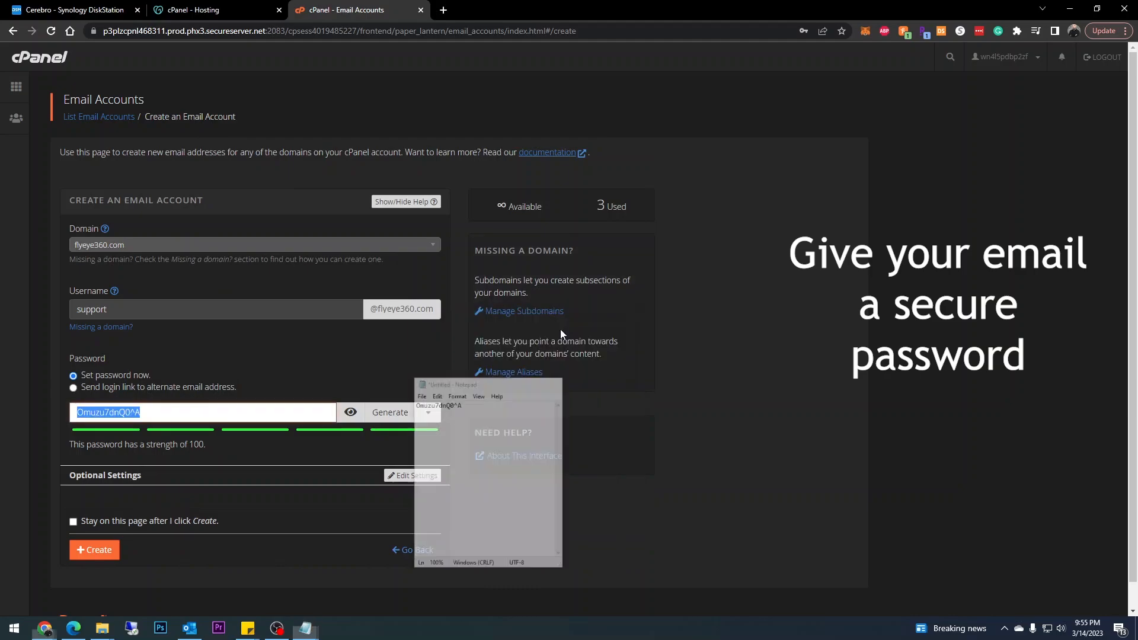
Leave the mailbox storage at the default 250 MB and create the support account.
{"action": "scroll", "coordinate": [259, 473], "scroll_direction": "down", "scroll_amount": 1}
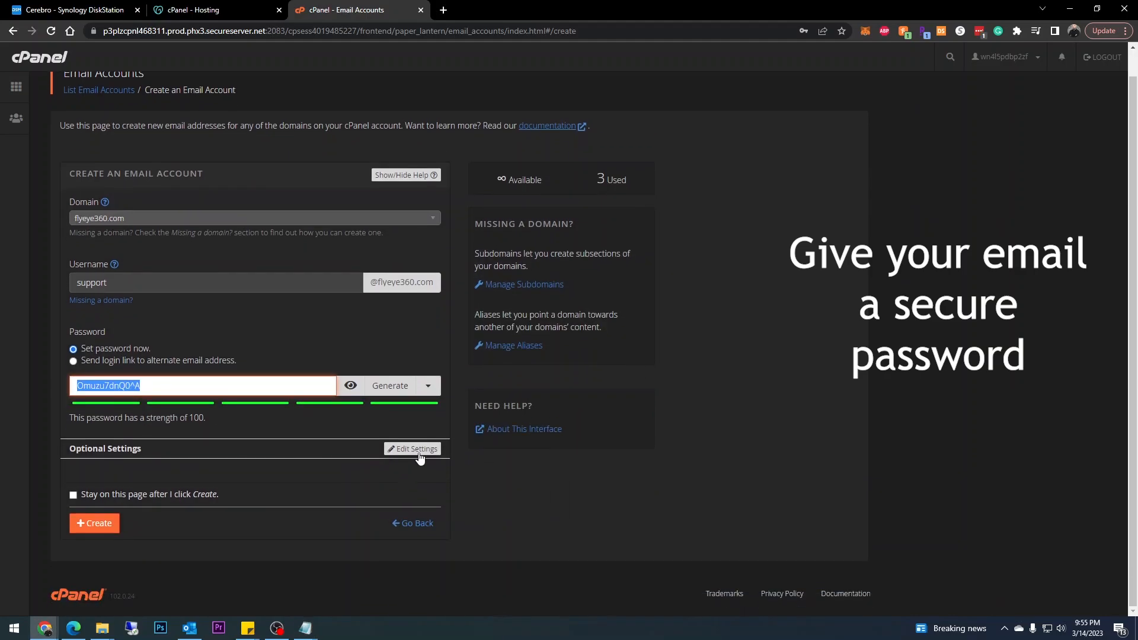
{"action": "left_click", "coordinate": [414, 451]}
{"action": "scroll", "coordinate": [344, 487], "scroll_direction": "down", "scroll_amount": 2}
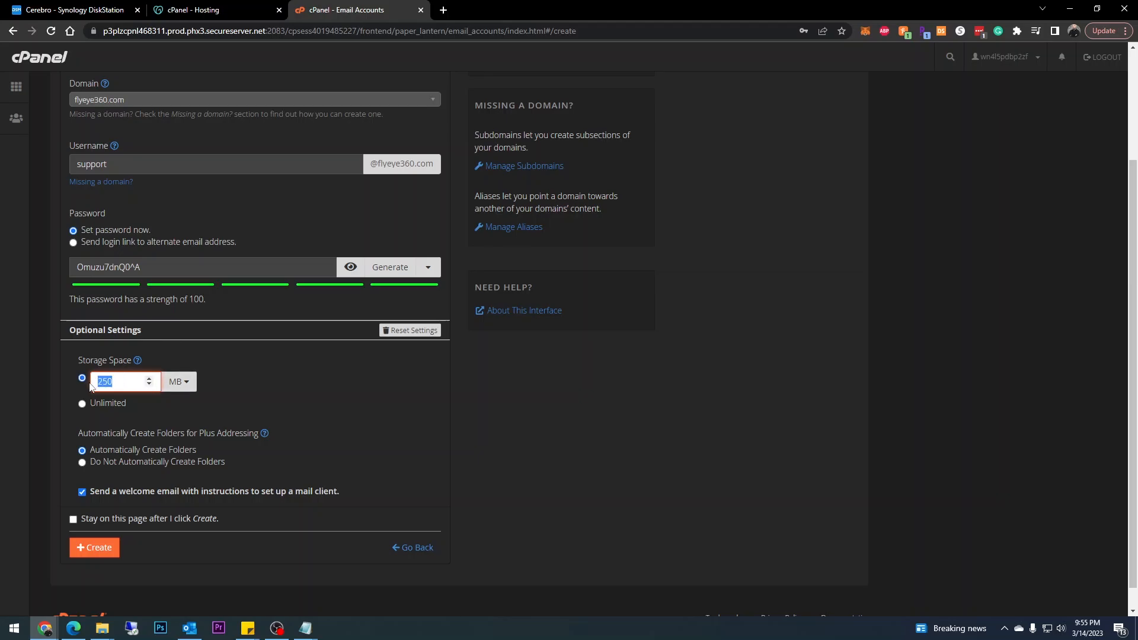
{"action": "left_click", "coordinate": [82, 404]}
{"action": "scroll", "coordinate": [312, 445], "scroll_direction": "down", "scroll_amount": 1}
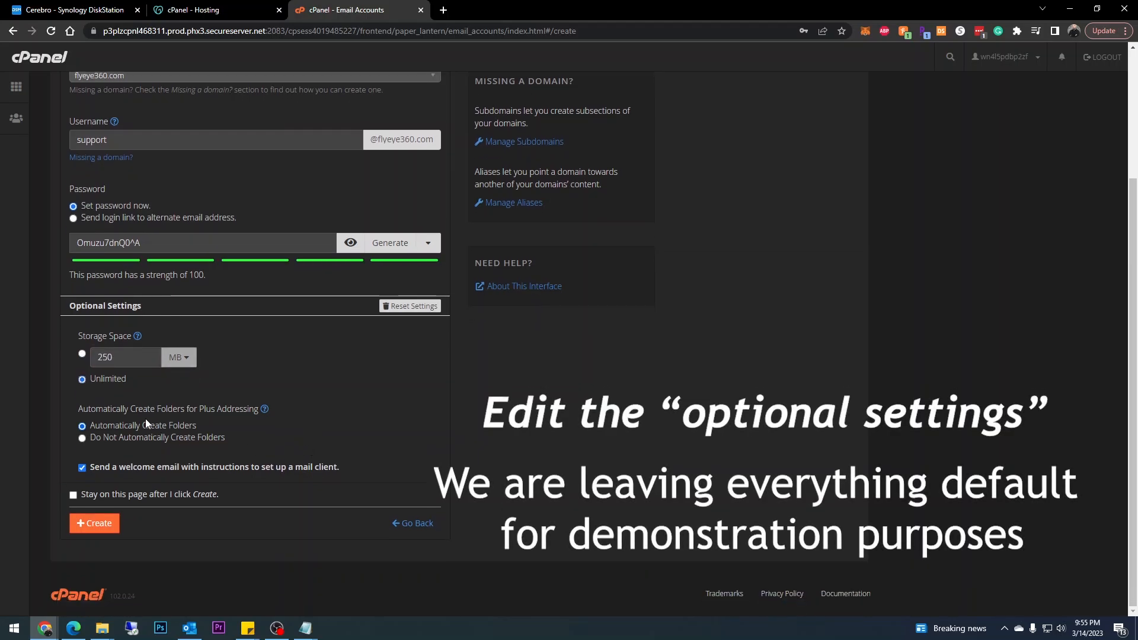
{"action": "left_click", "coordinate": [85, 354]}
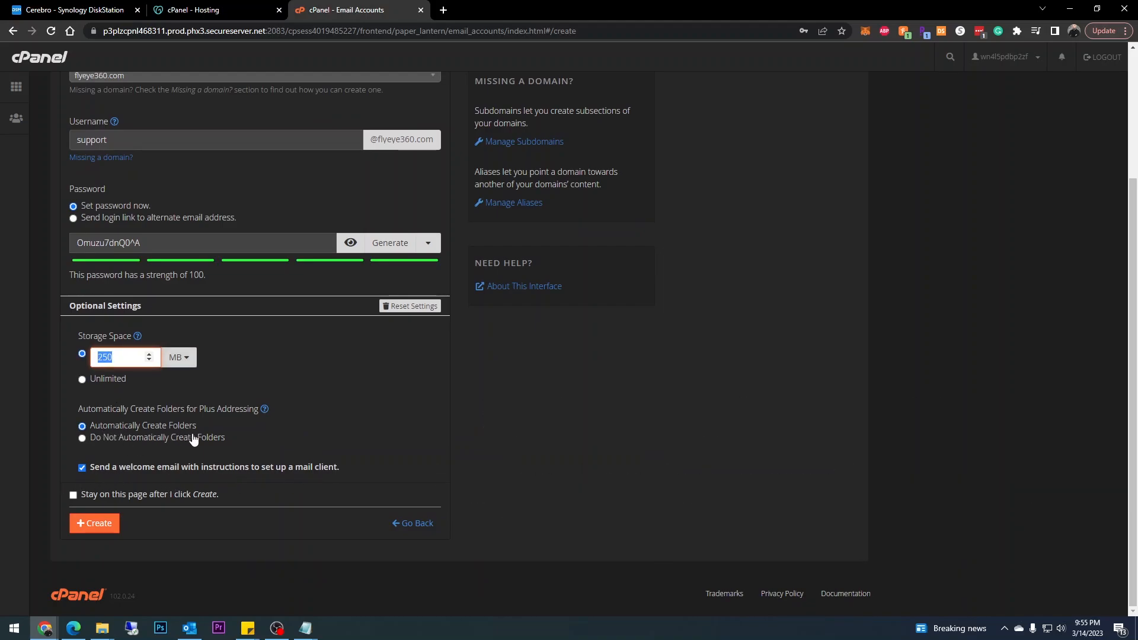
{"action": "left_click", "coordinate": [97, 524]}
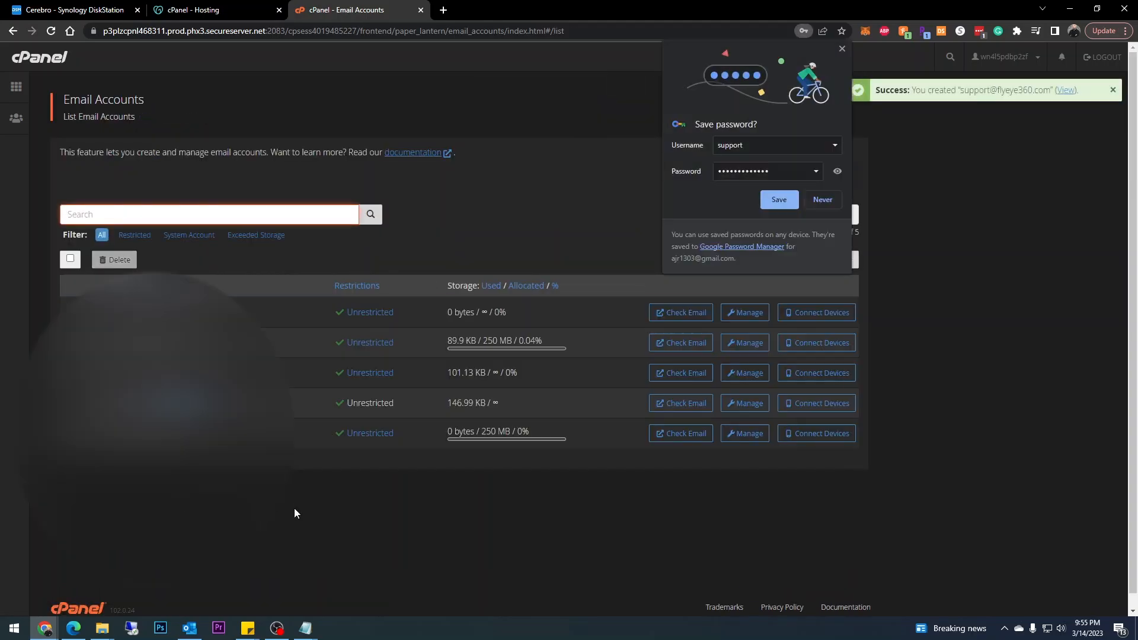
Show the support account's Secure SSL/TLS client settings: IMAP 993, SMTP 465.
{"action": "left_click", "coordinate": [841, 48]}
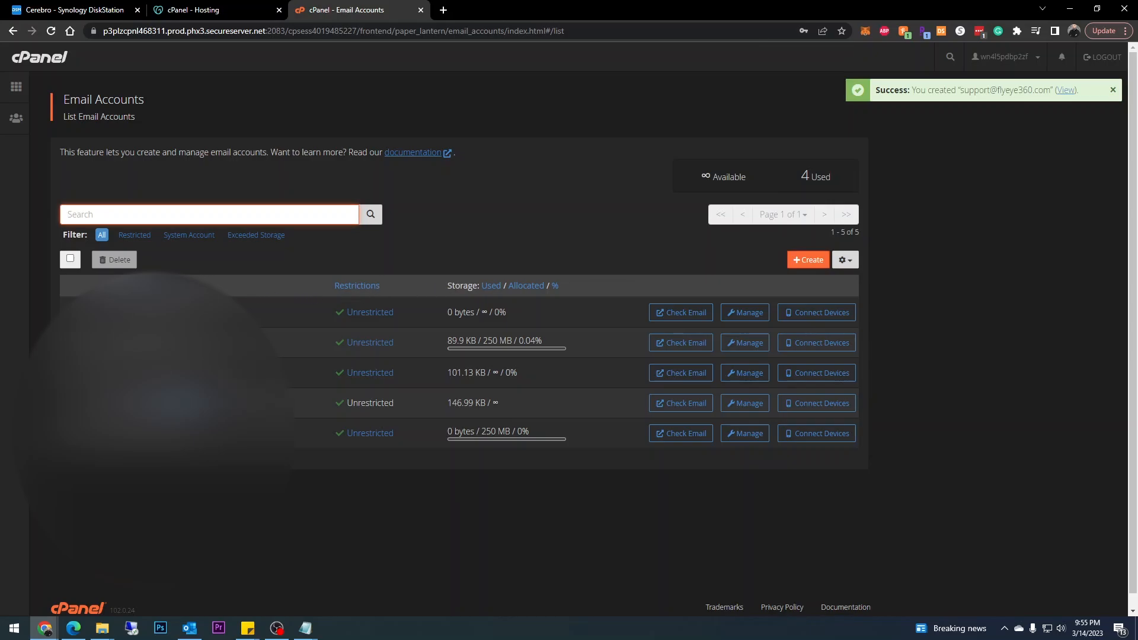
{"action": "left_click", "coordinate": [91, 342]}
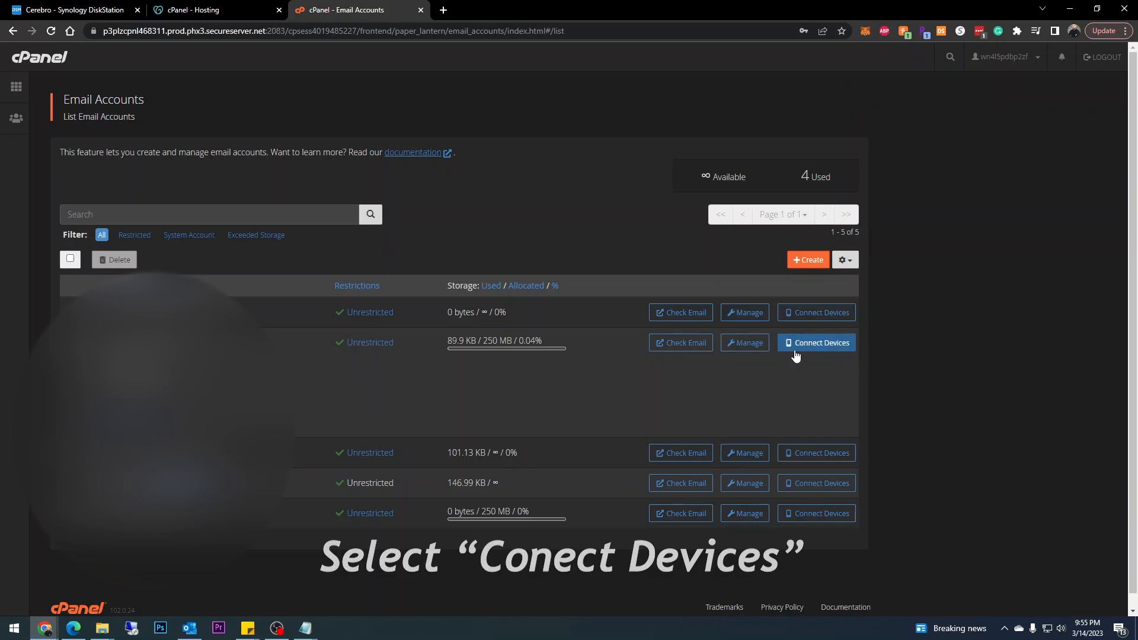
{"action": "left_click", "coordinate": [827, 353]}
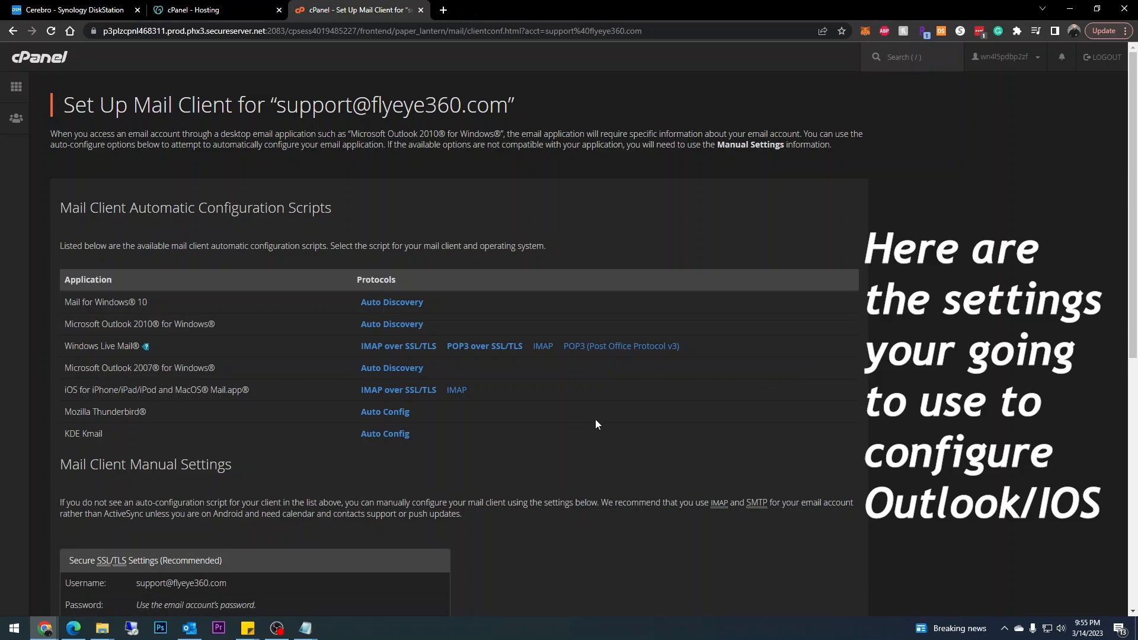
{"action": "scroll", "coordinate": [596, 420], "scroll_direction": "down", "scroll_amount": 2}
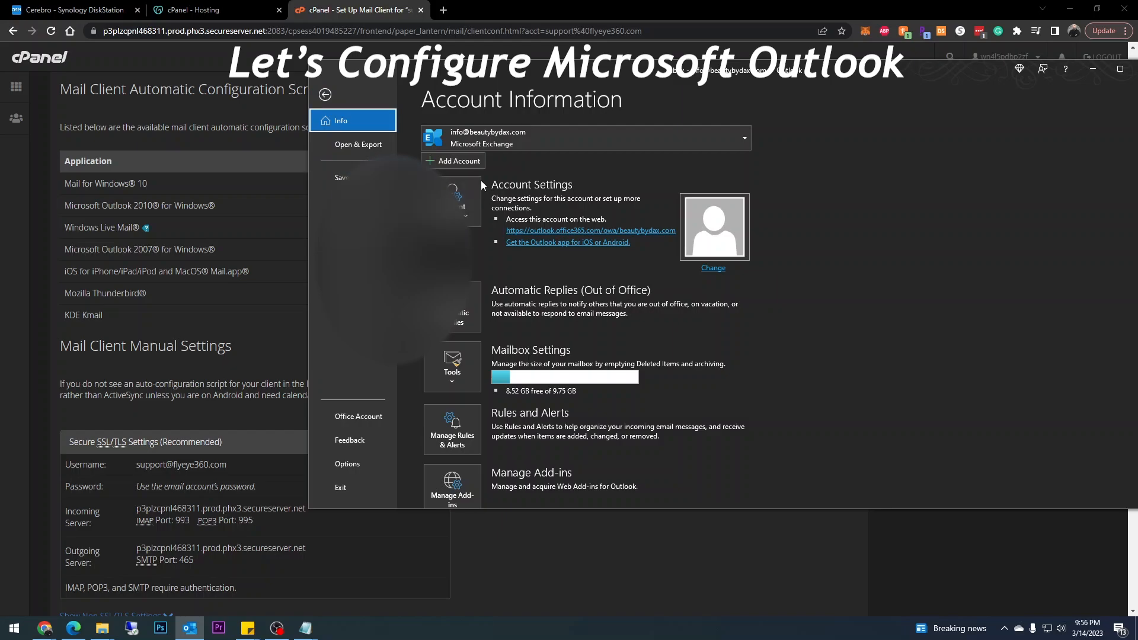
Add a new Outlook account using the new support mailbox address.
{"action": "left_click", "coordinate": [469, 165]}
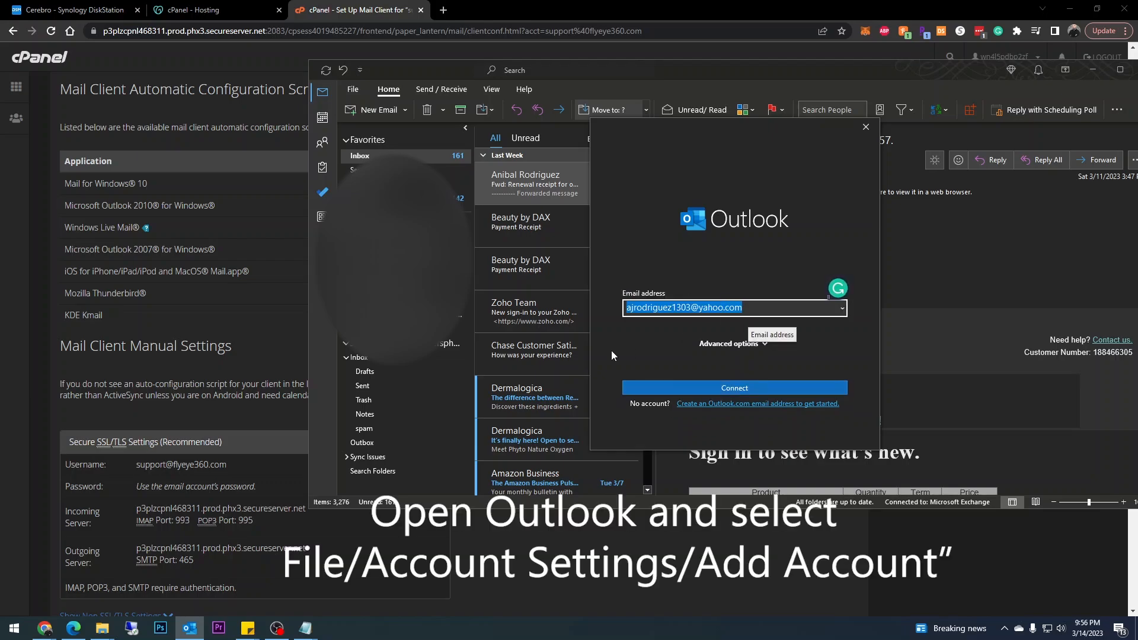
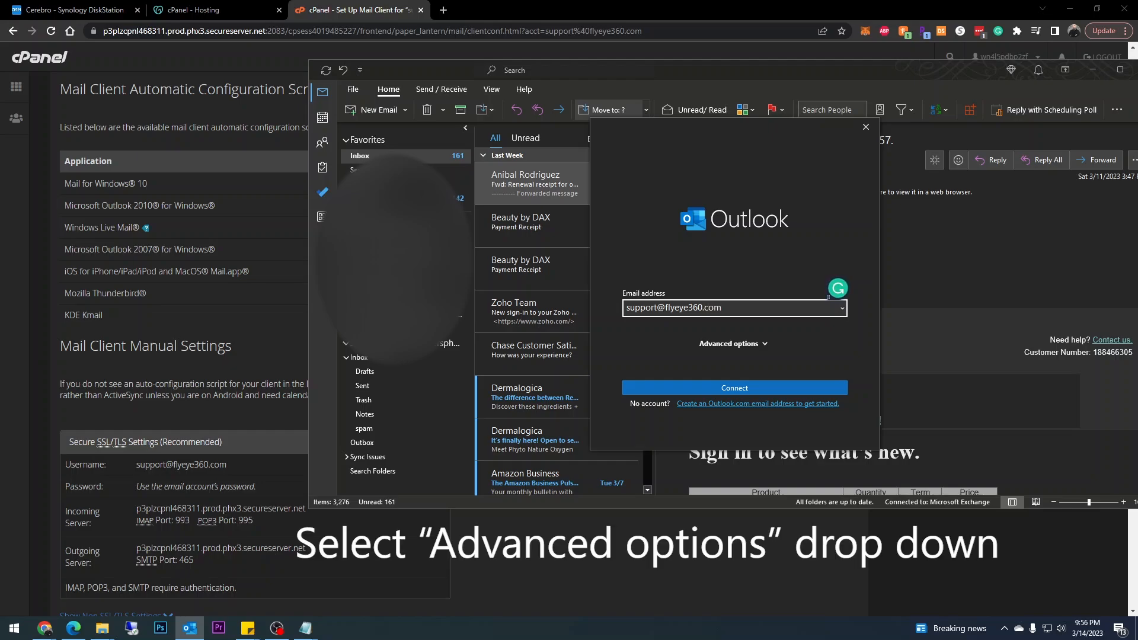
Request manual setup, copy cPanel's incoming server name, and place Chrome beside Outlook.
{"action": "left_click", "coordinate": [729, 346]}
{"action": "left_click", "coordinate": [676, 358]}
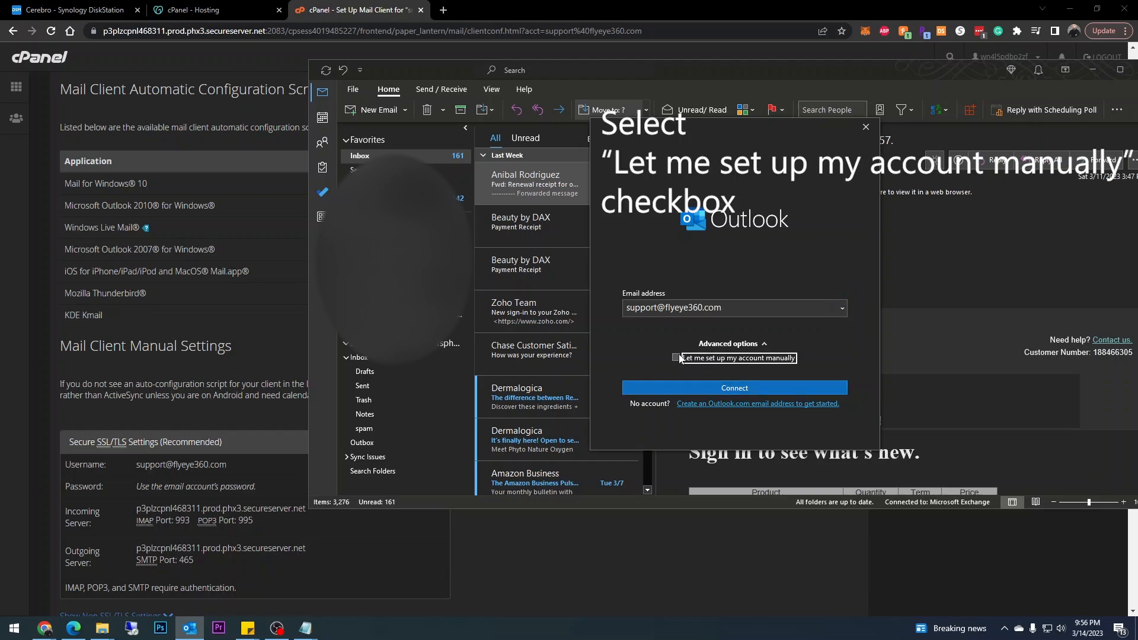
{"action": "left_click", "coordinate": [669, 388]}
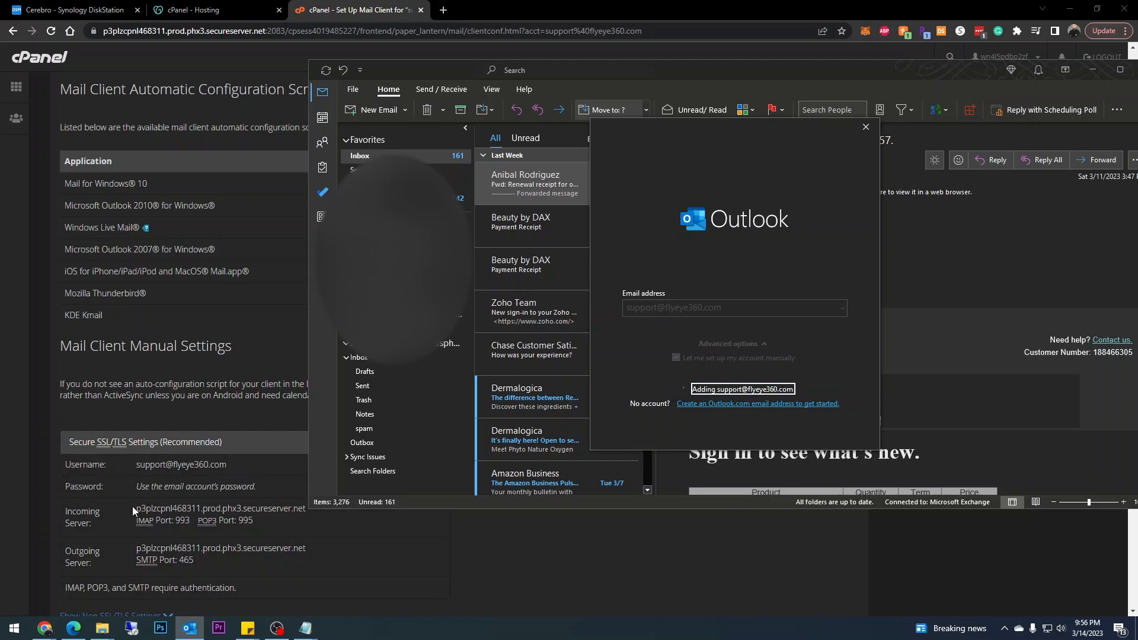
{"action": "left_click_drag", "start_coordinate": [133, 506], "coordinate": [307, 509]}
{"action": "key", "text": "ctrl+c"}
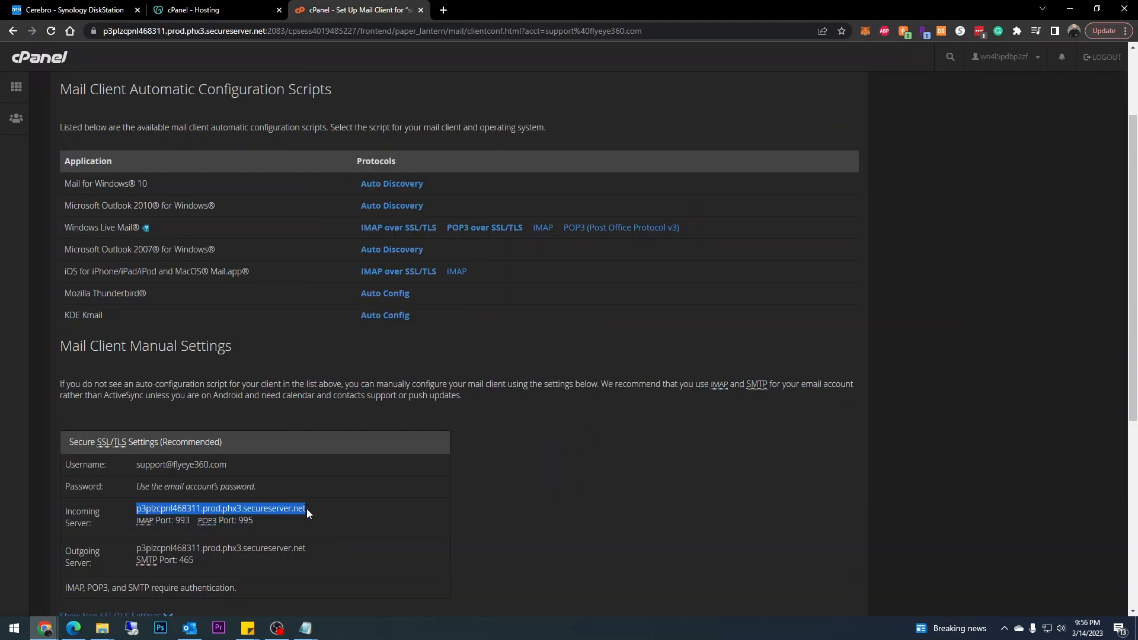
{"action": "left_click_drag", "start_coordinate": [727, 7], "coordinate": [1, 62]}
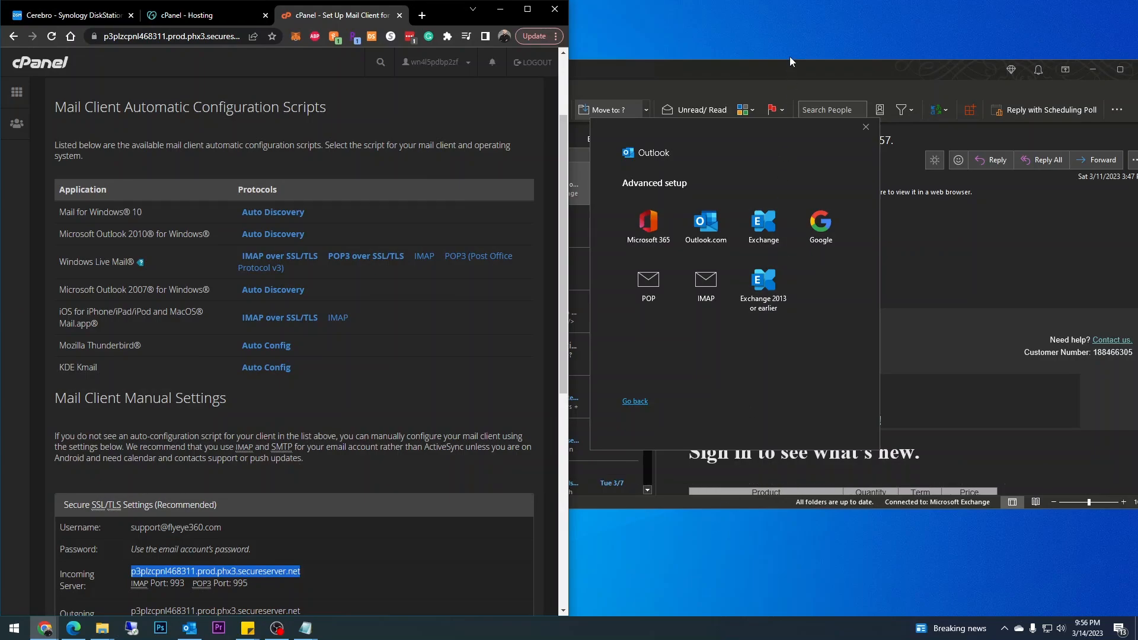
Choose IMAP, paste cPanel's server as incoming and outgoing server, and set incoming port 993.
{"action": "left_click", "coordinate": [716, 292]}
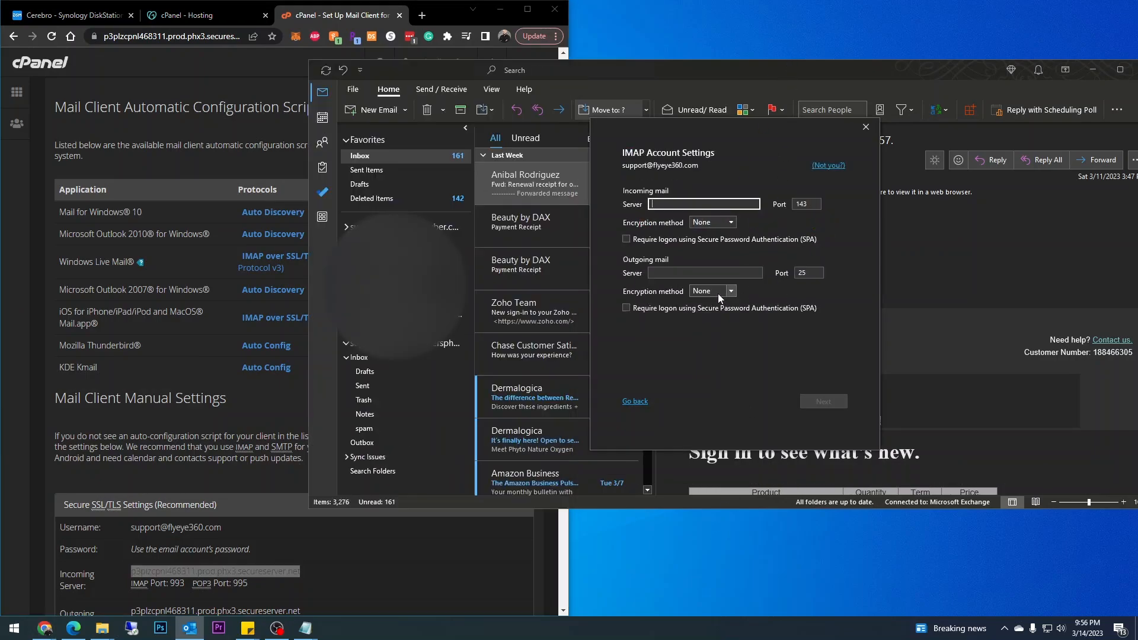
{"action": "scroll", "coordinate": [165, 399], "scroll_direction": "down", "scroll_amount": 2}
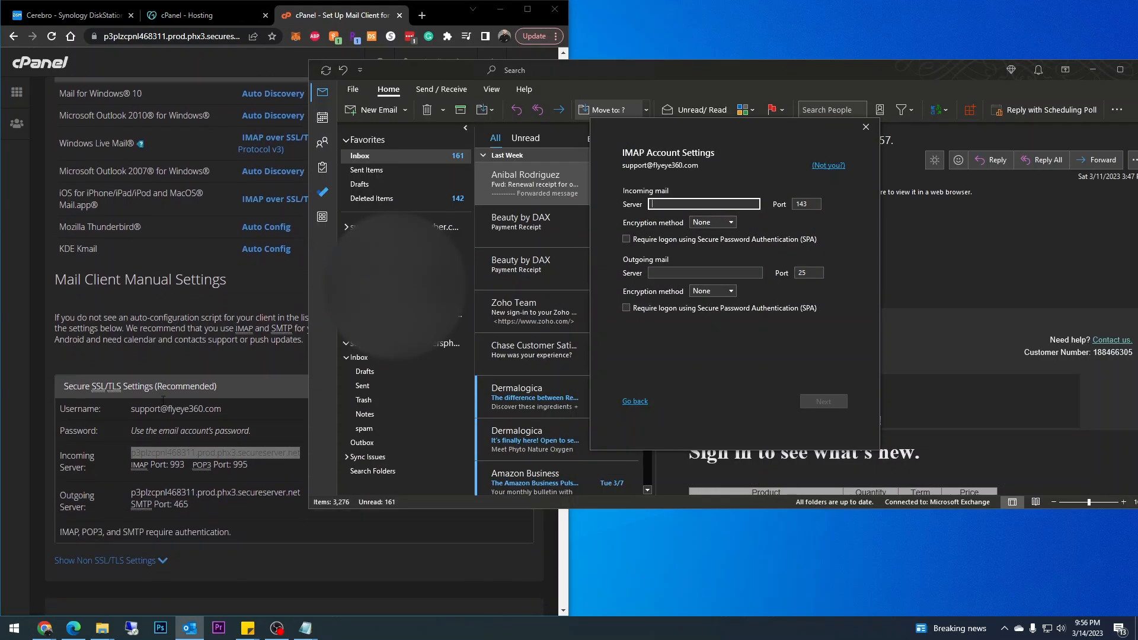
{"action": "key", "text": "ctrl+v"}
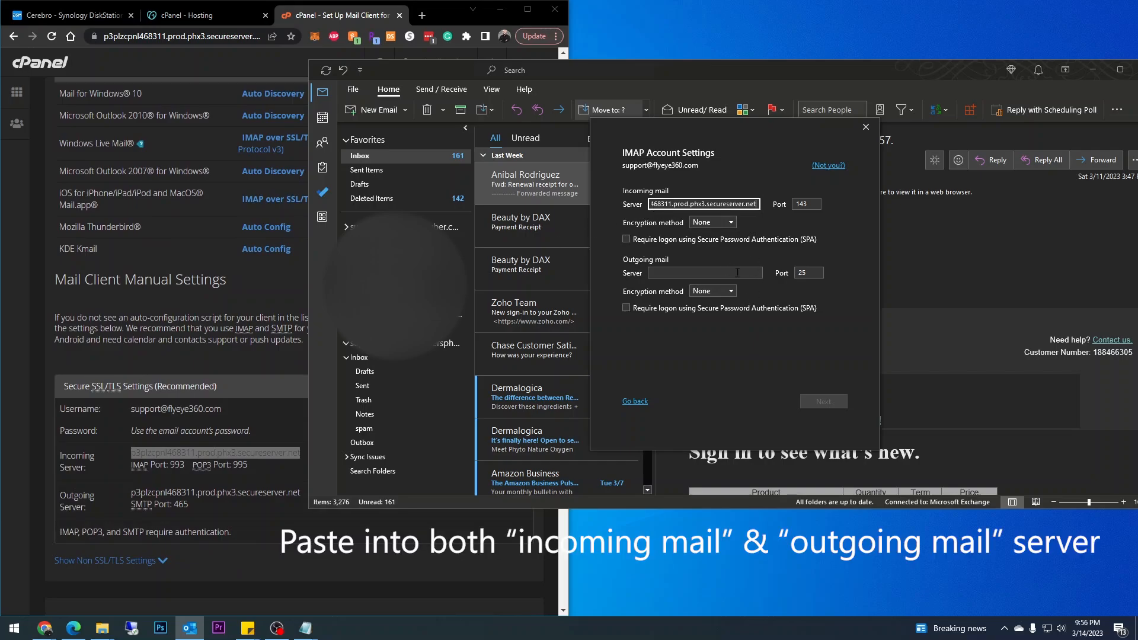
{"action": "left_click", "coordinate": [705, 273]}
{"action": "key", "text": "ctrl+v"}
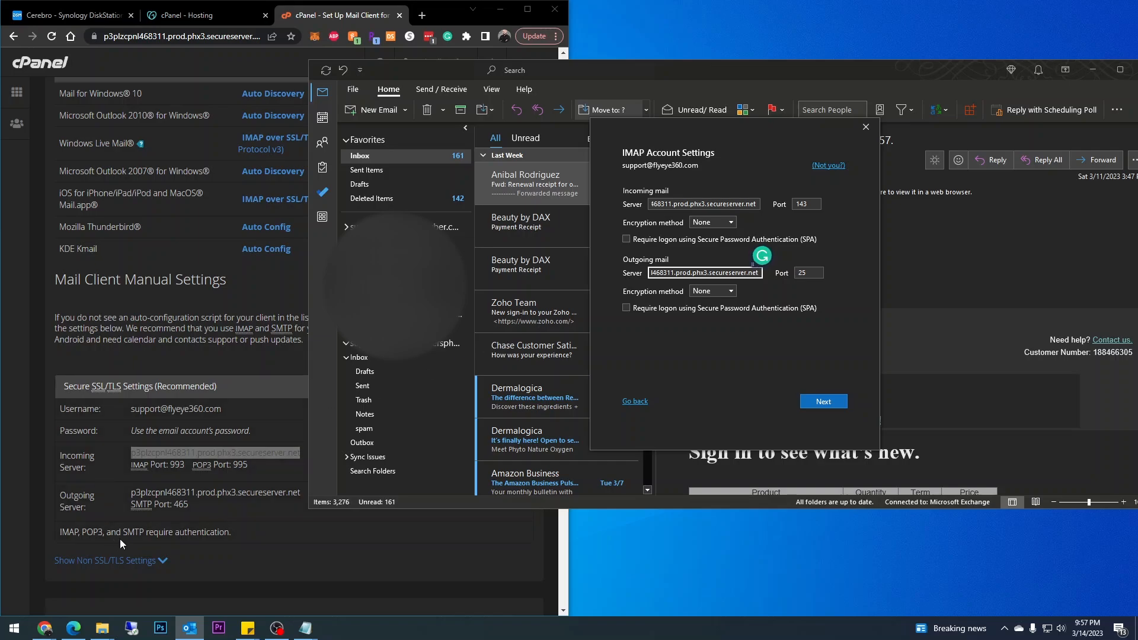
{"action": "double_click", "coordinate": [818, 204]}
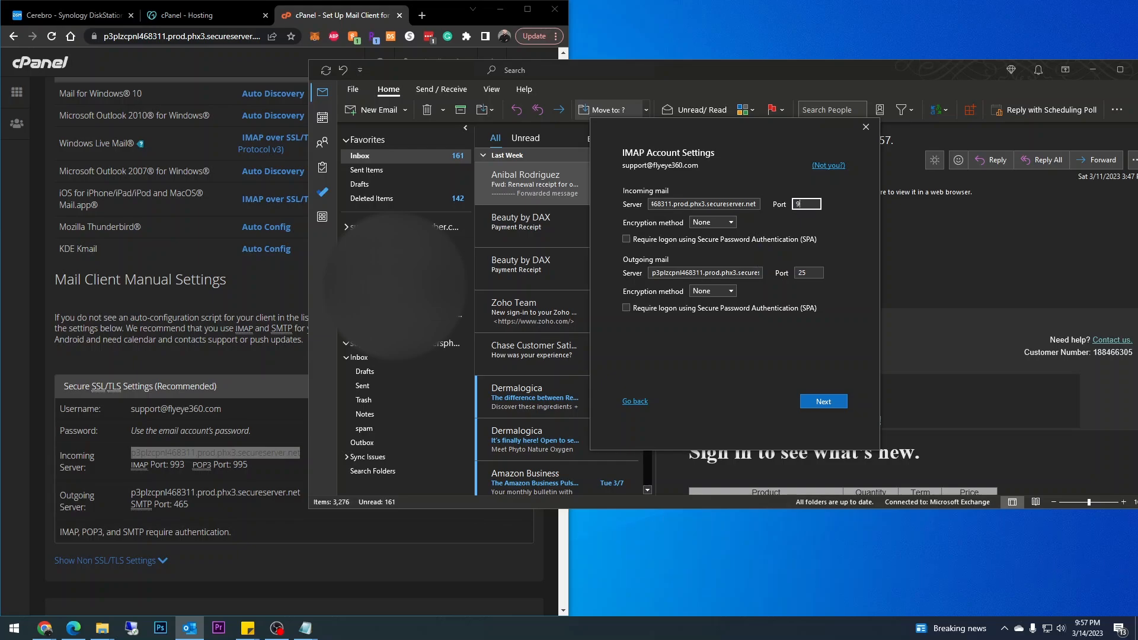
{"action": "type", "text": "993"}
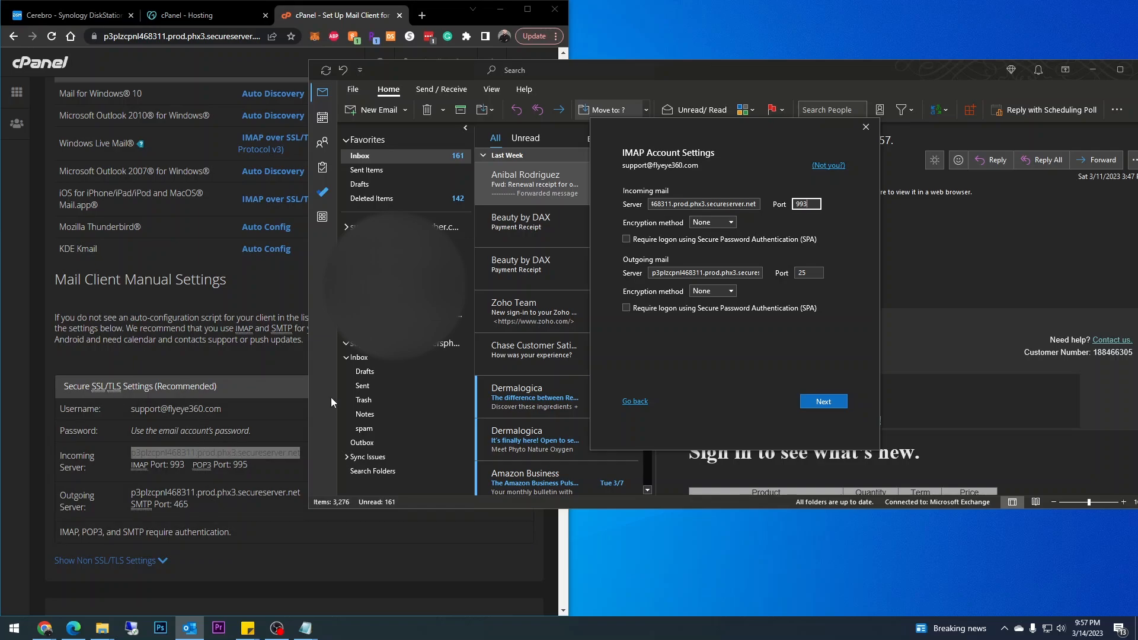
Use SSL/TLS and require SPA logon for both servers, with outgoing port 465.
{"action": "left_click", "coordinate": [717, 223]}
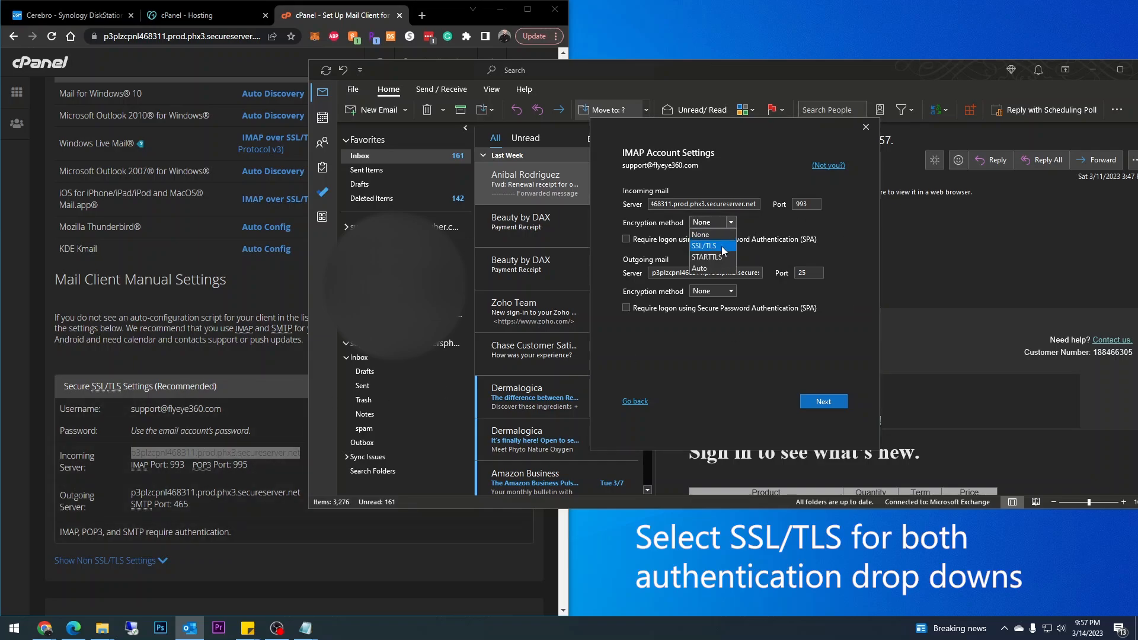
{"action": "left_click", "coordinate": [722, 246]}
{"action": "left_click", "coordinate": [714, 291]}
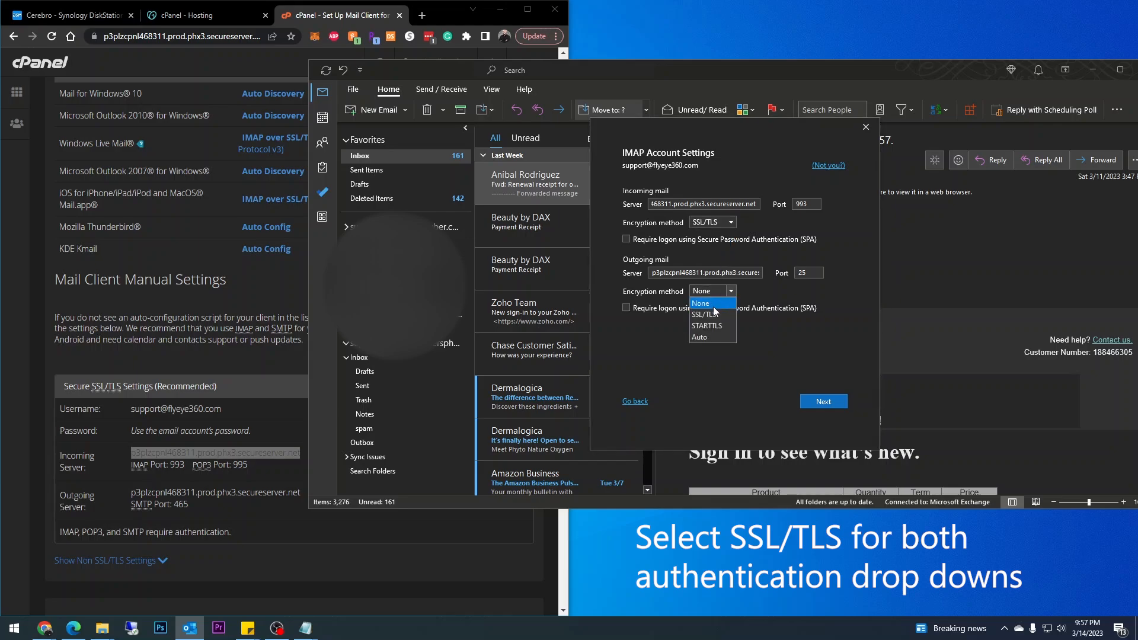
{"action": "left_click", "coordinate": [708, 314]}
{"action": "left_click", "coordinate": [626, 239]}
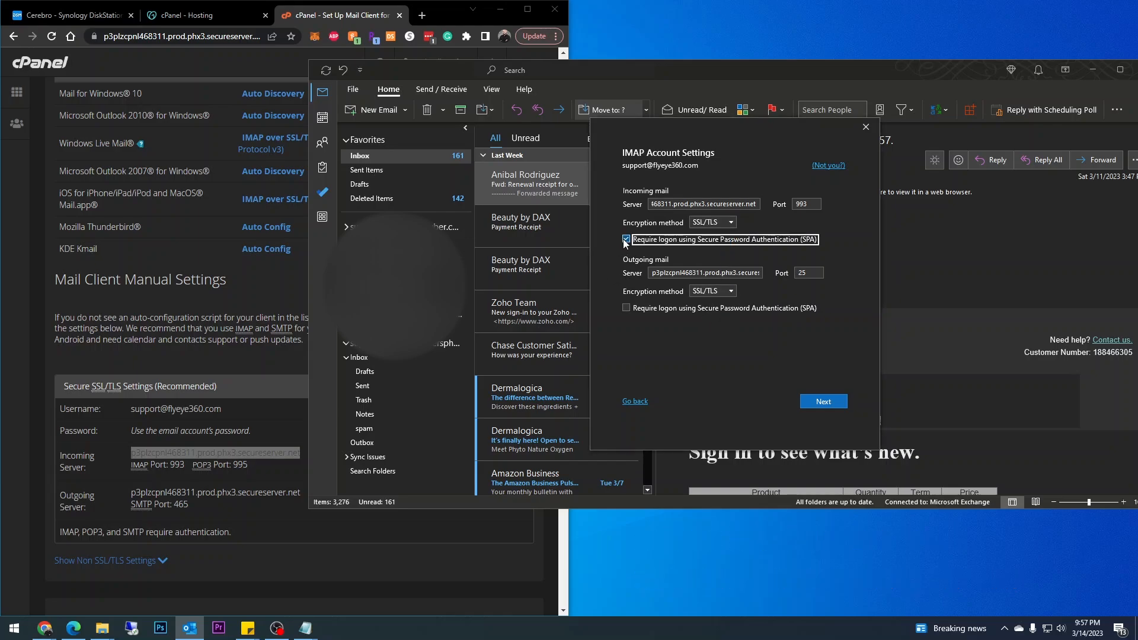
{"action": "left_click", "coordinate": [626, 307]}
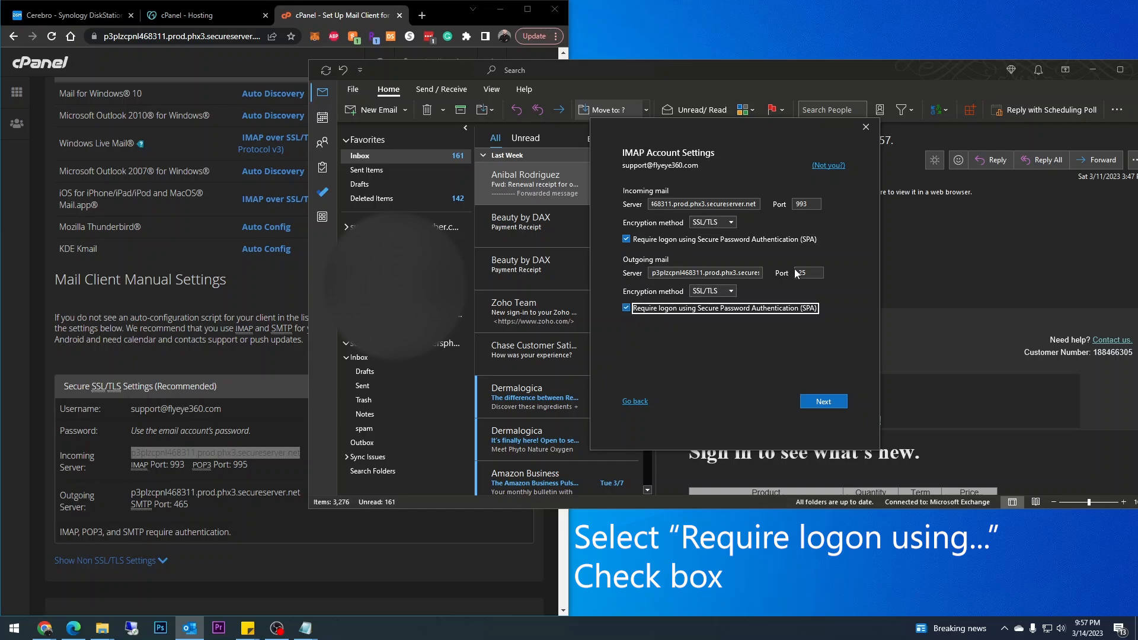
{"action": "left_click", "coordinate": [803, 272]}
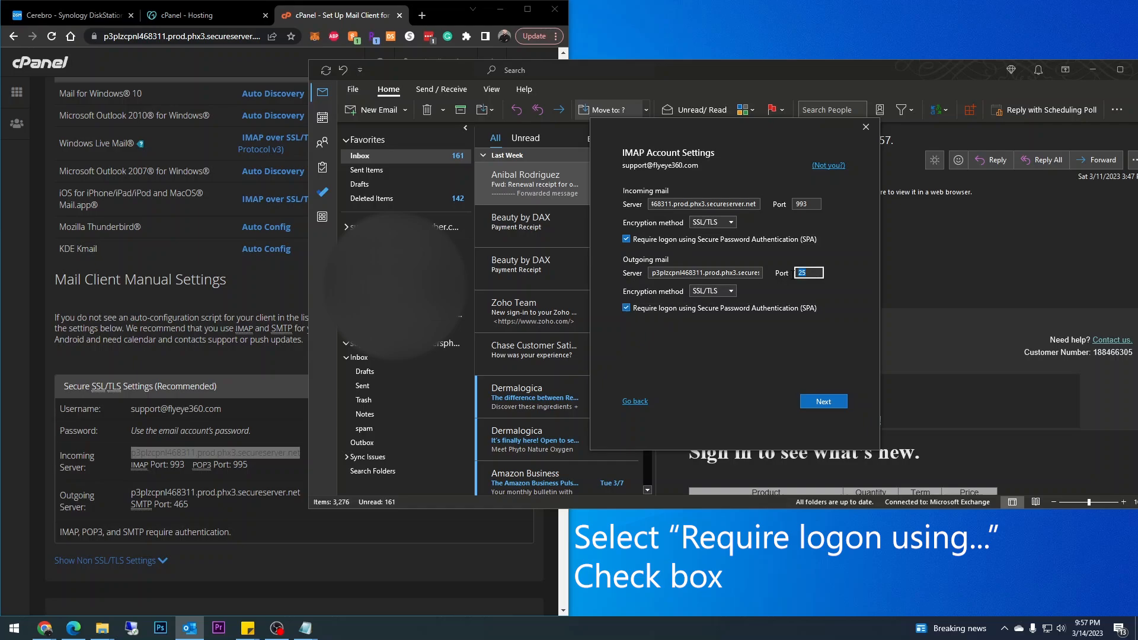
{"action": "type", "text": "465"}
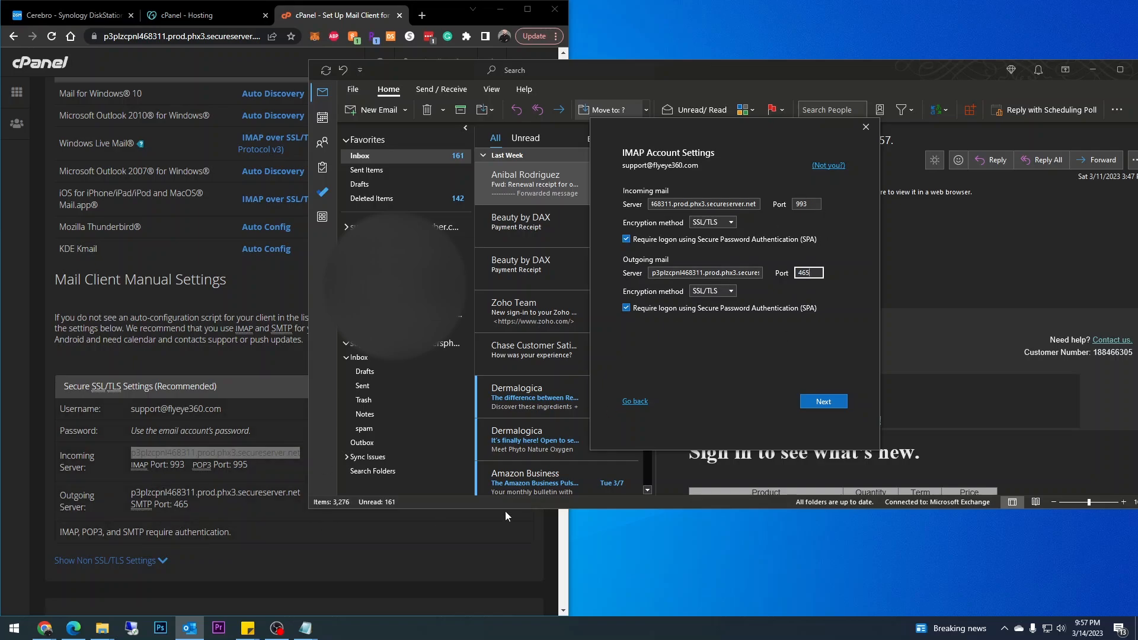
Paste the password saved in Notepad and connect to complete the IMAP account.
{"action": "left_click", "coordinate": [837, 404]}
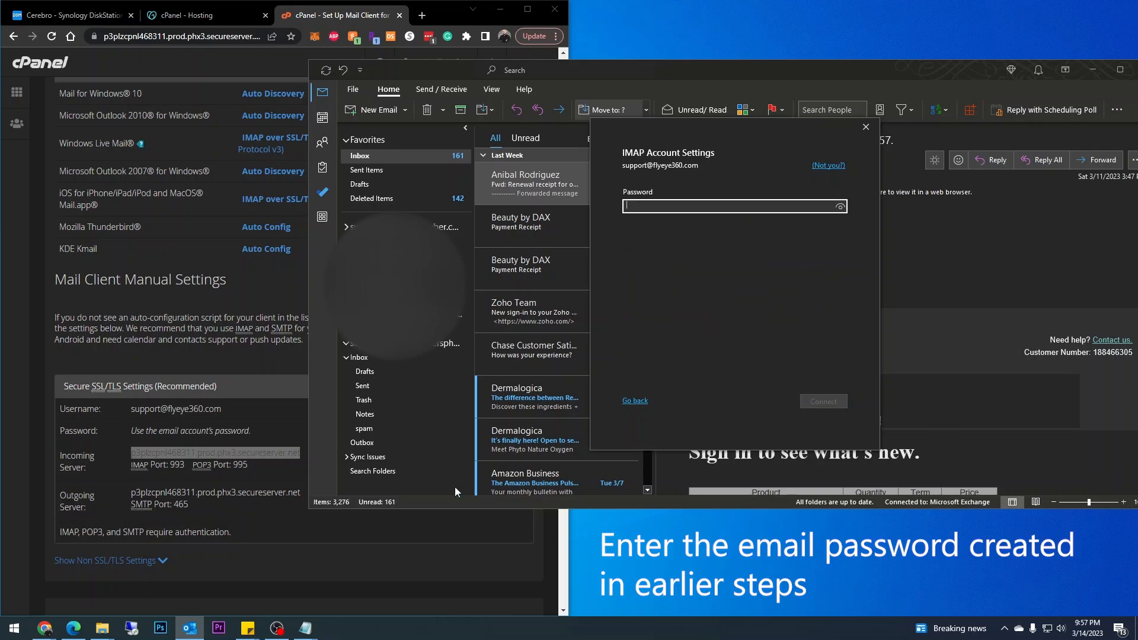
{"action": "left_click", "coordinate": [306, 627]}
{"action": "left_click", "coordinate": [383, 543]}
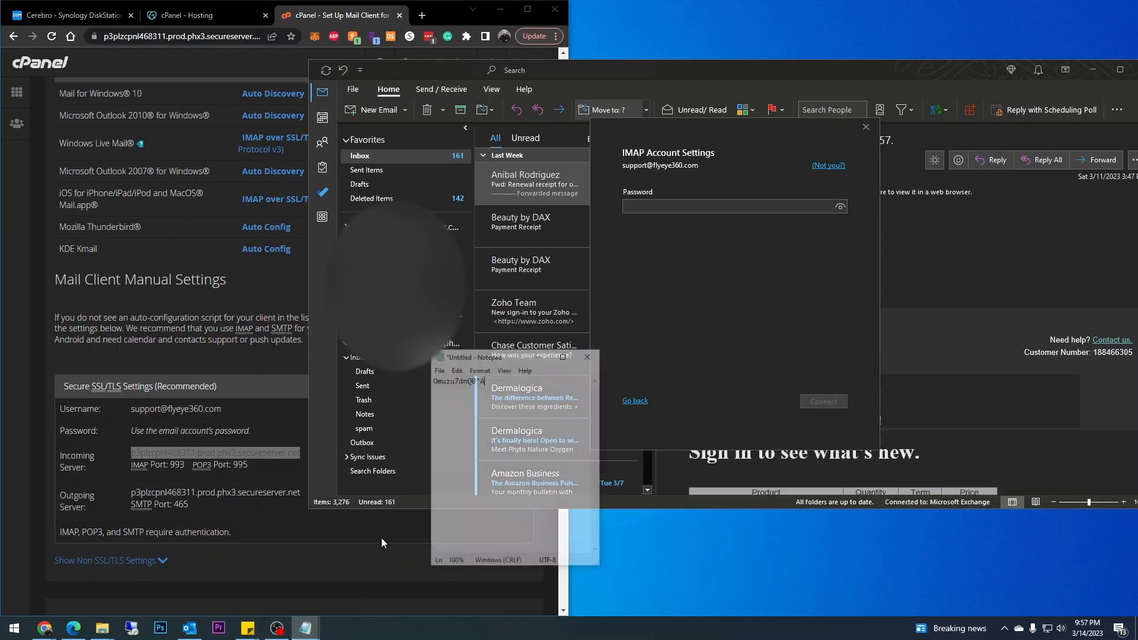
{"action": "left_click_drag", "start_coordinate": [514, 350], "coordinate": [428, 360]}
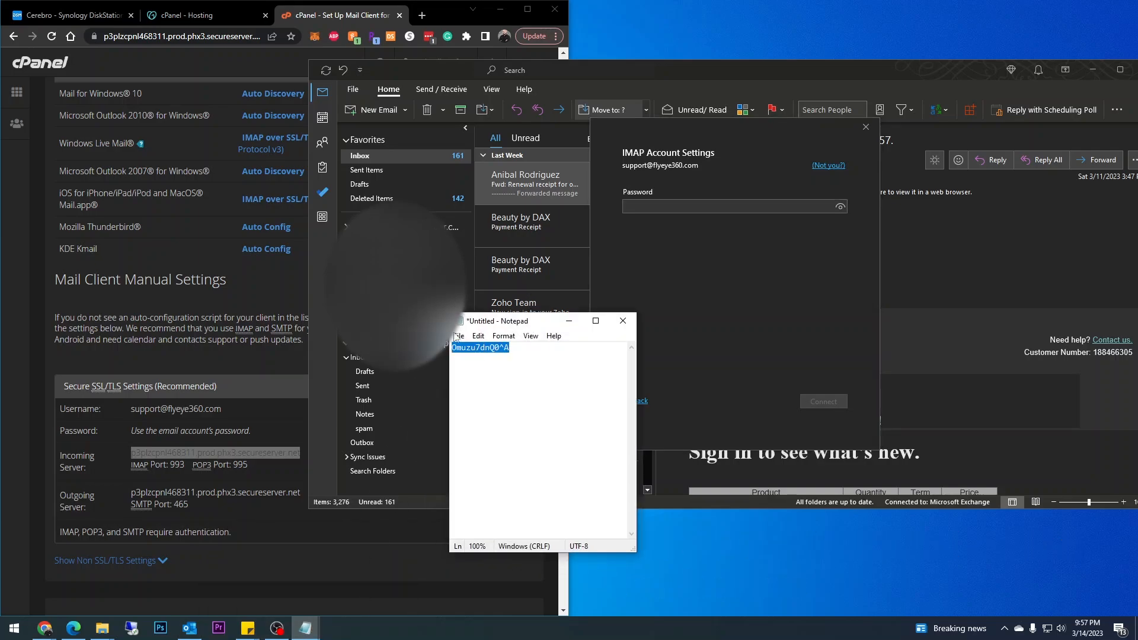
{"action": "left_click", "coordinate": [721, 201]}
{"action": "key", "text": "ctrl+v"}
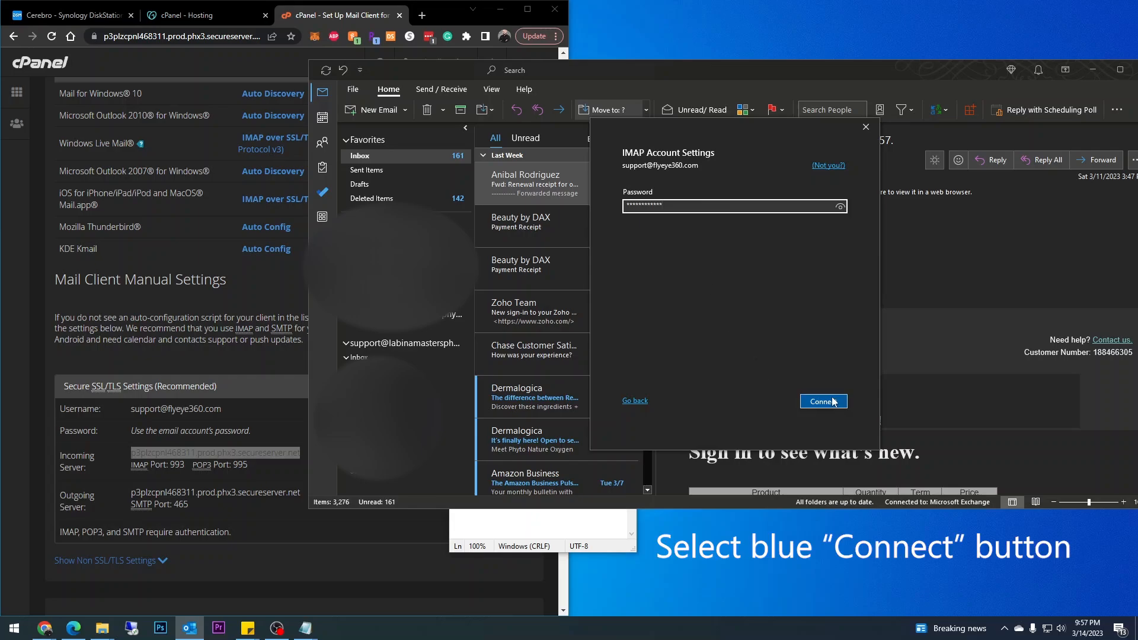
{"action": "left_click", "coordinate": [833, 402]}
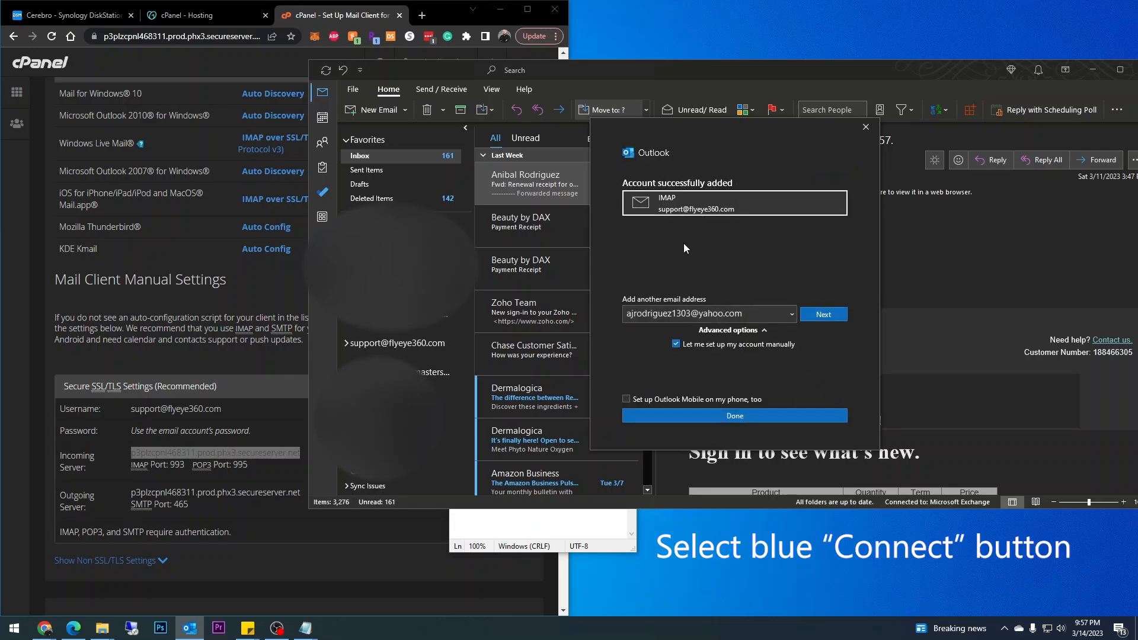
Open the support account's Inbox and read the Outlook test message and cPanel configuration email.
{"action": "left_click", "coordinate": [735, 417]}
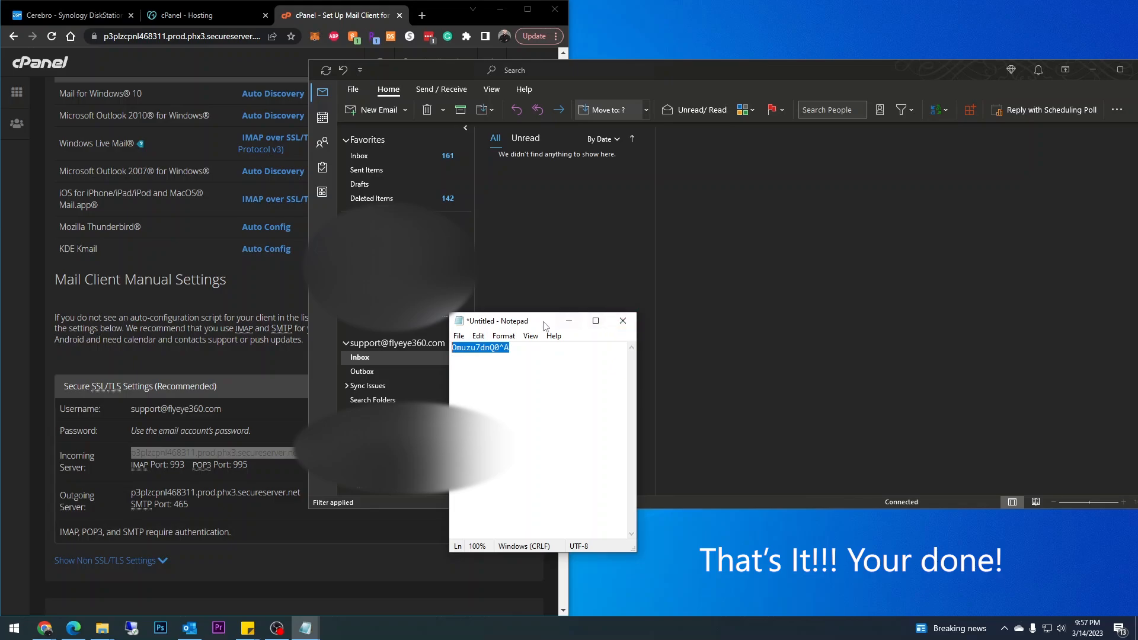
{"action": "left_click", "coordinate": [569, 321]}
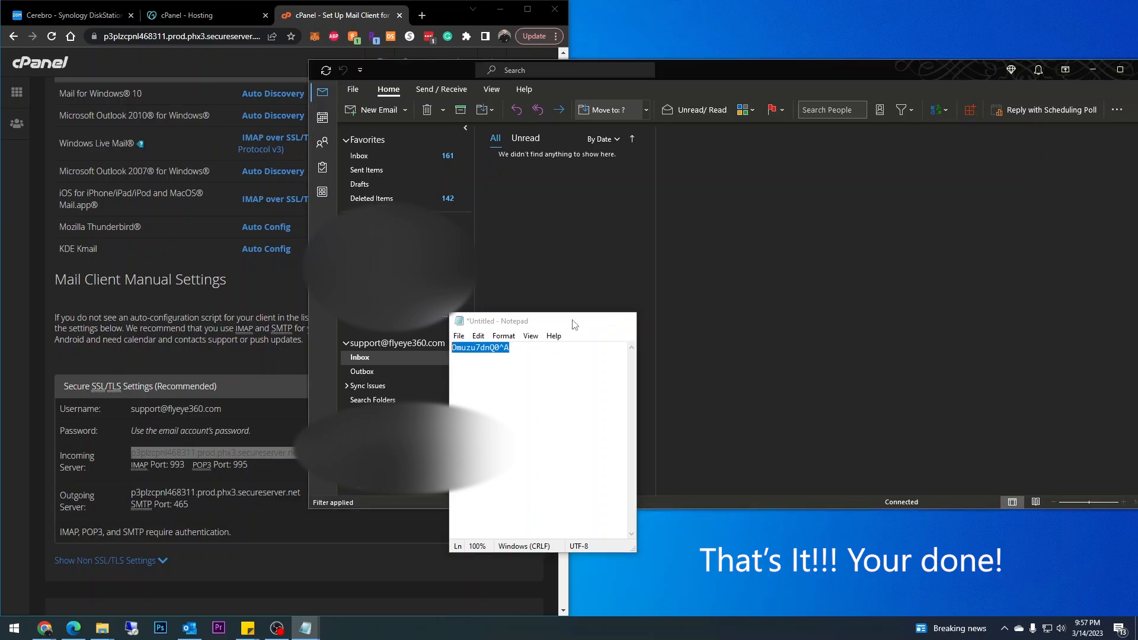
{"action": "left_click", "coordinate": [371, 357]}
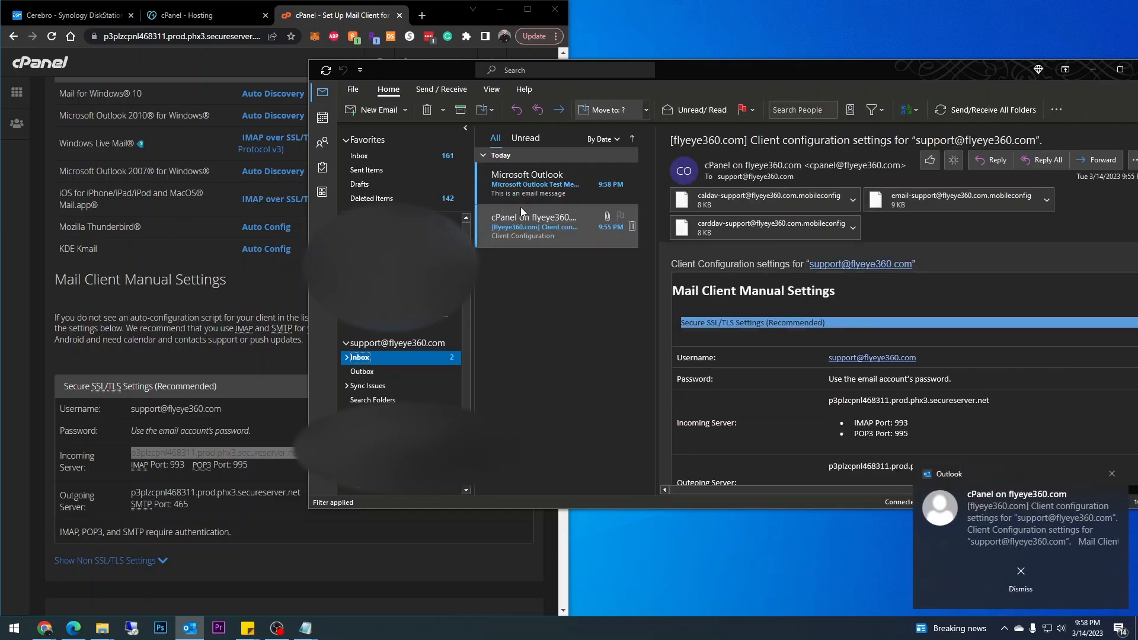
{"action": "left_click", "coordinate": [535, 195]}
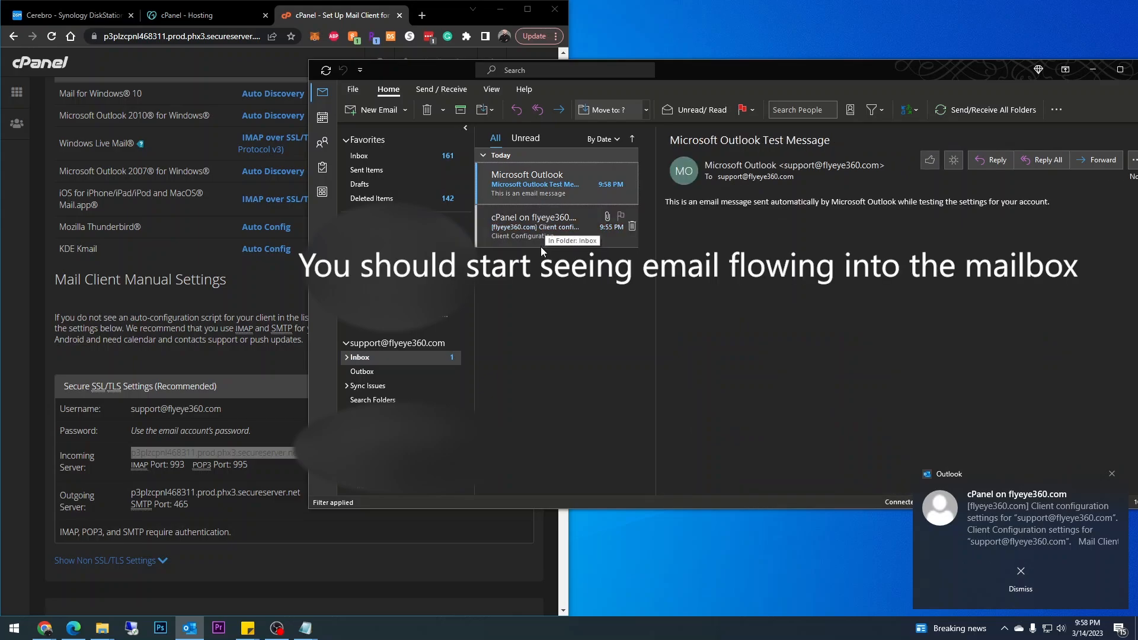
{"action": "left_click", "coordinate": [521, 231]}
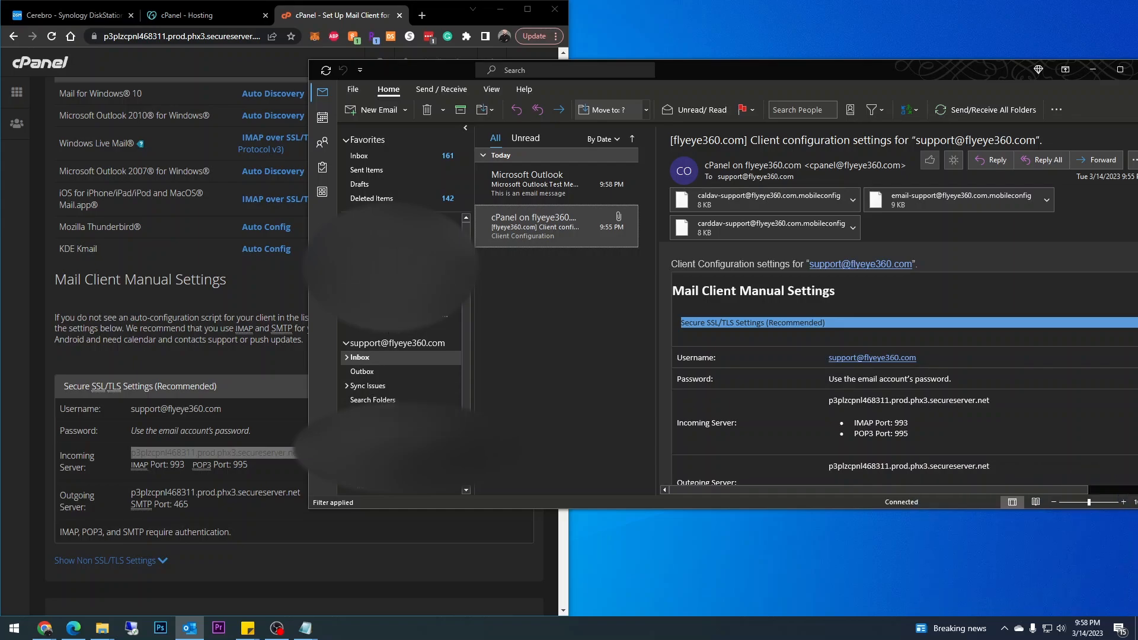
Send an email with subject and body 'Test' from the support account to the Gmail contact's address.
{"action": "left_click", "coordinate": [378, 110]}
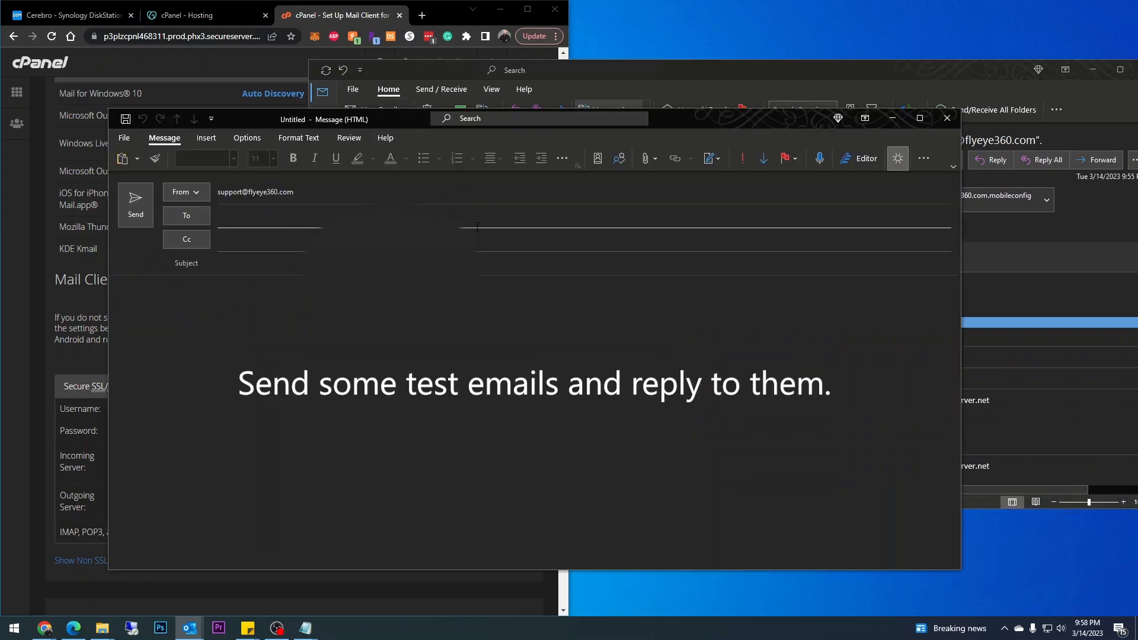
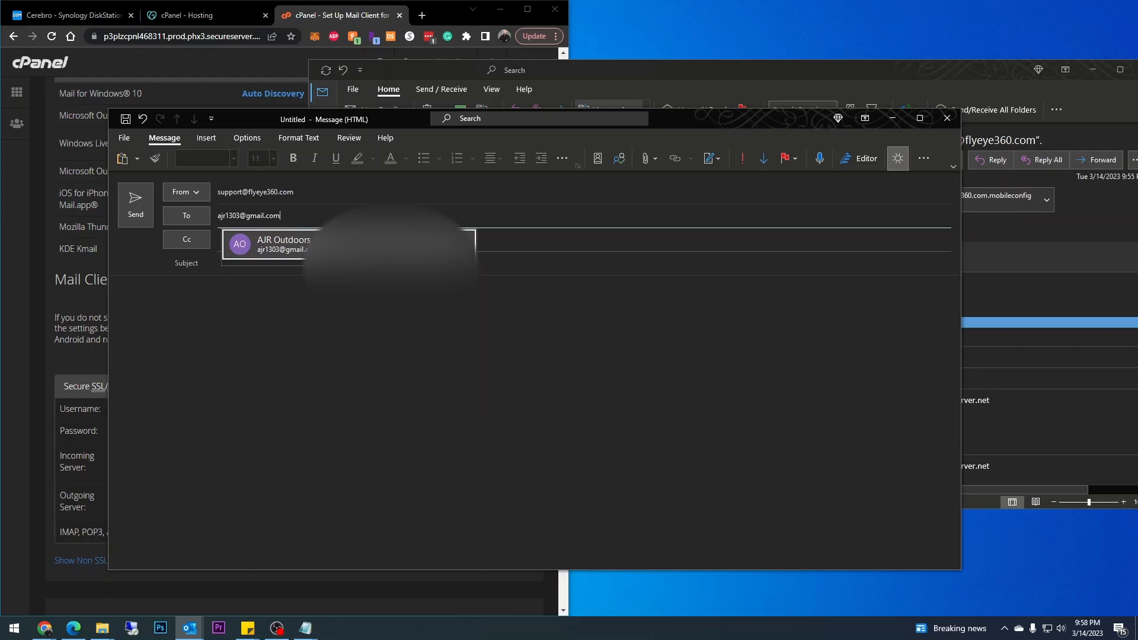
{"action": "key", "text": "Return"}
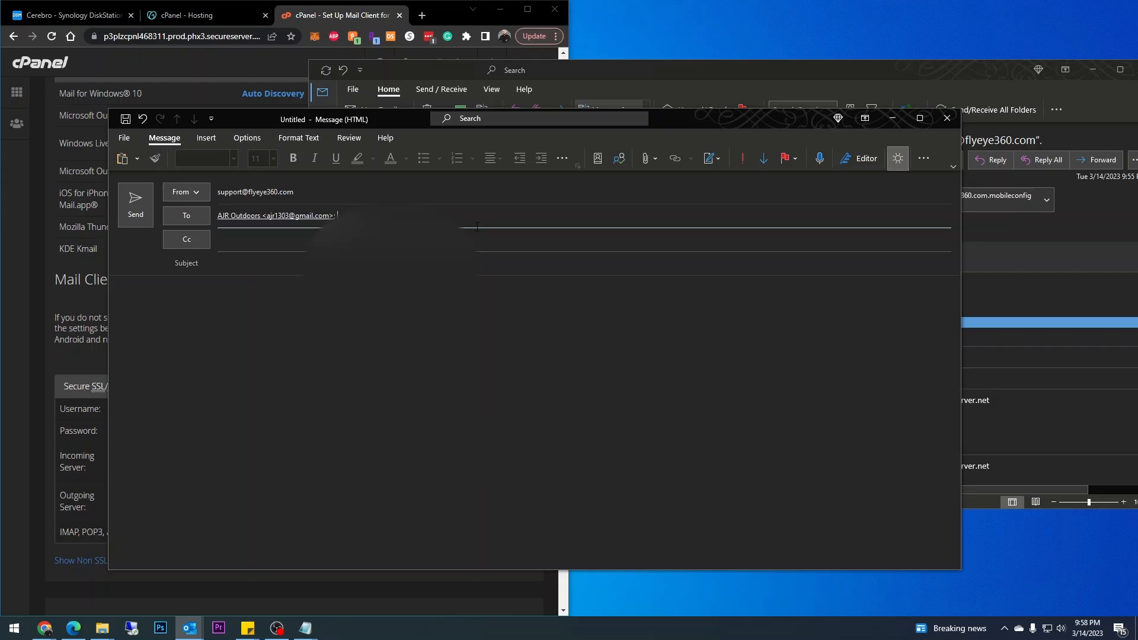
{"action": "key", "text": "Tab"}
{"action": "key", "text": "Tab"}
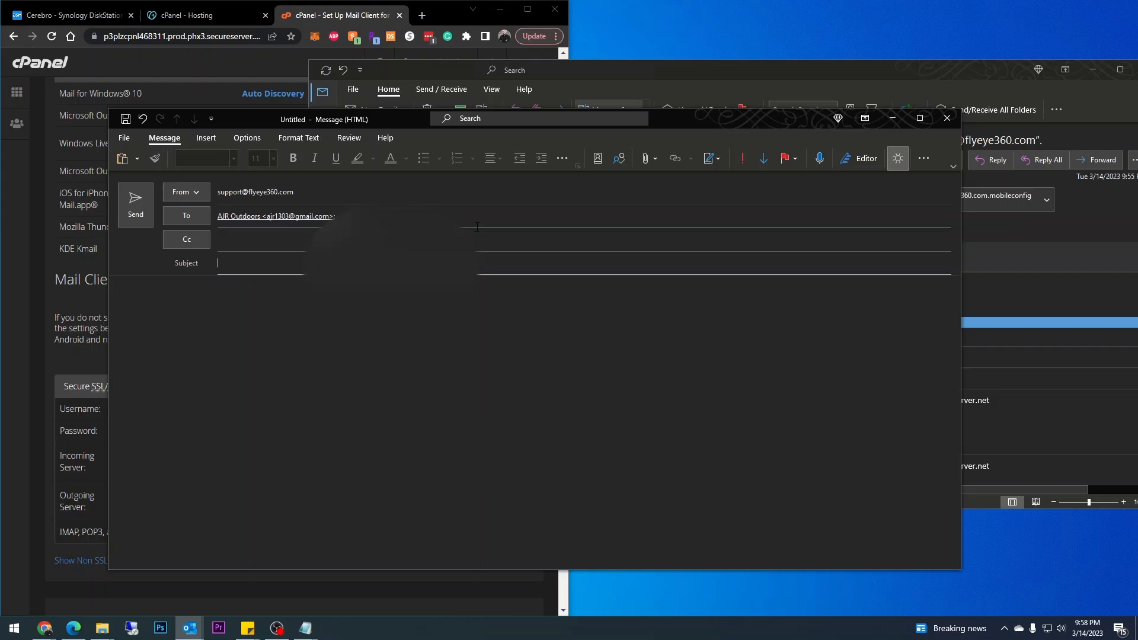
{"action": "type", "text": "Test"}
{"action": "key", "text": "Tab"}
{"action": "type", "text": "T"}
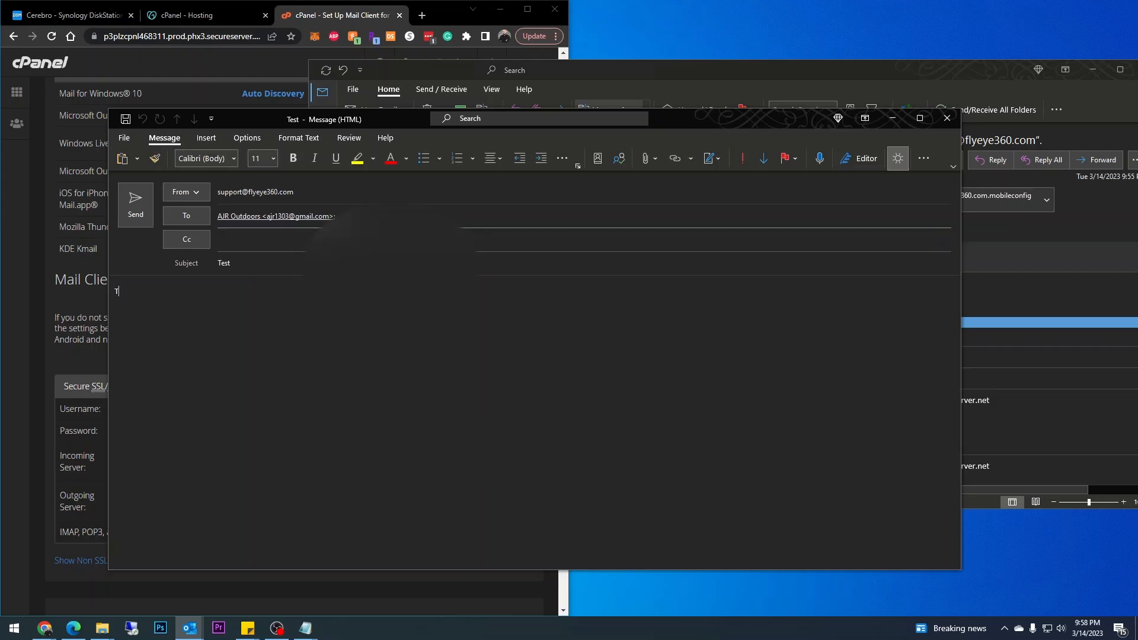
{"action": "type", "text": "est"}
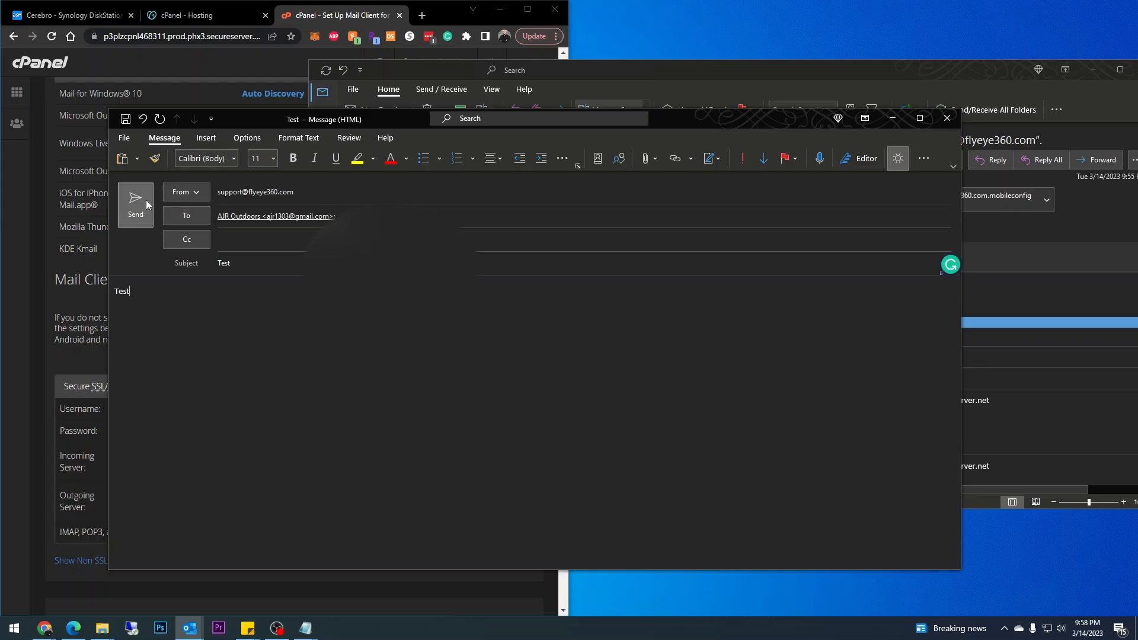
{"action": "left_click", "coordinate": [148, 204]}
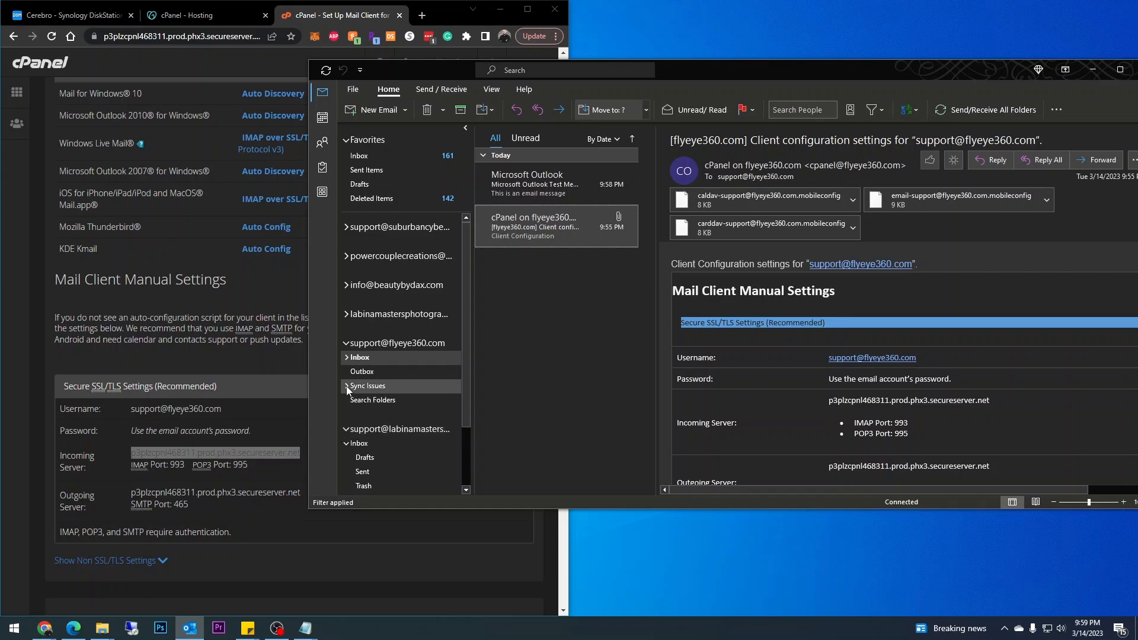
Check the Test email and its sender address in the support Sent folder, then go back to Inbox.
{"action": "left_click", "coordinate": [346, 358]}
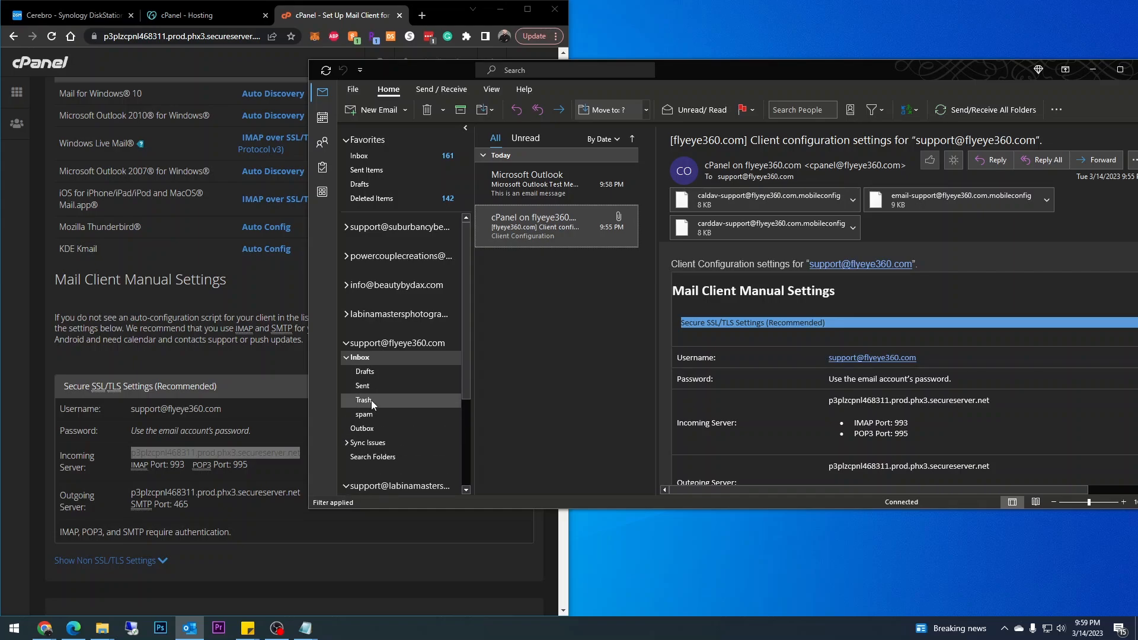
{"action": "left_click", "coordinate": [378, 388]}
{"action": "left_click", "coordinate": [550, 191]}
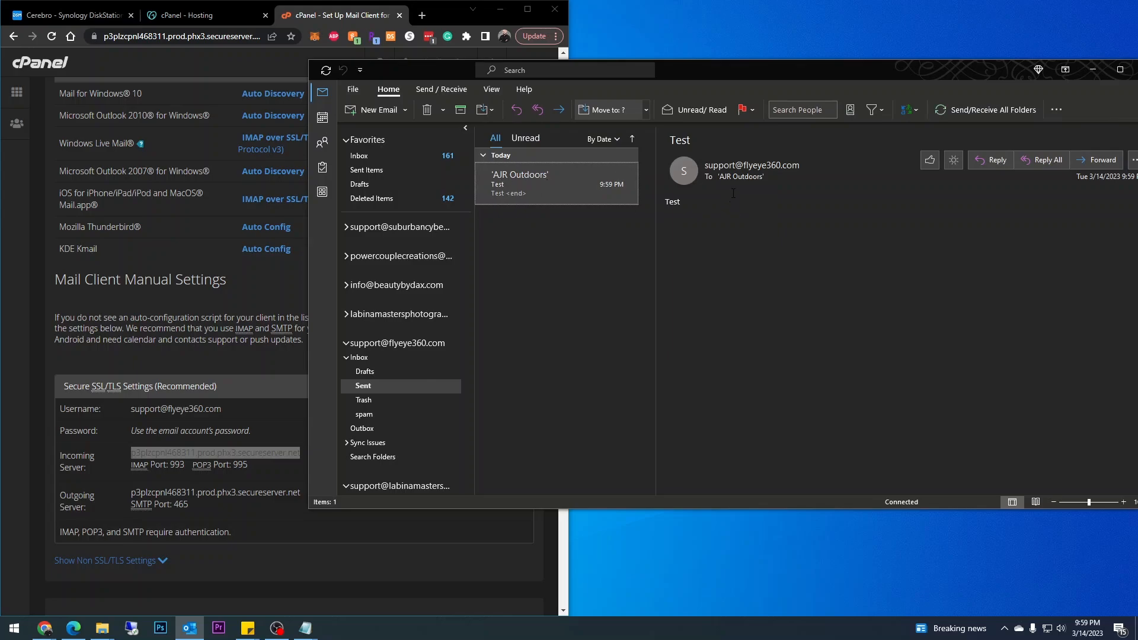
{"action": "left_click_drag", "start_coordinate": [705, 165], "coordinate": [800, 167]}
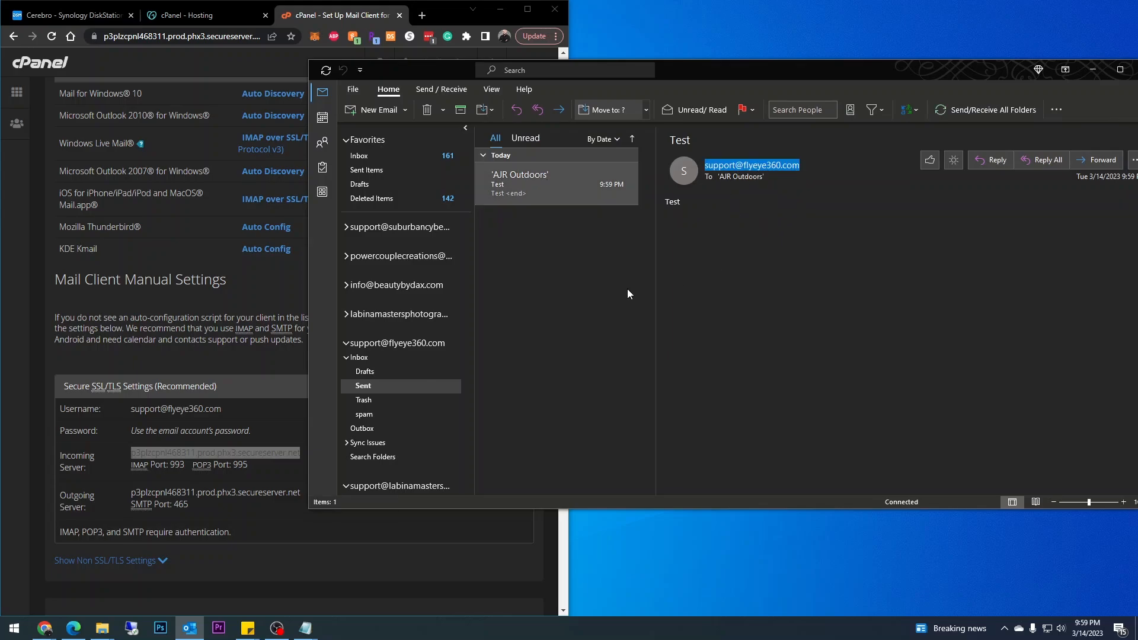
{"action": "left_click", "coordinate": [373, 358]}
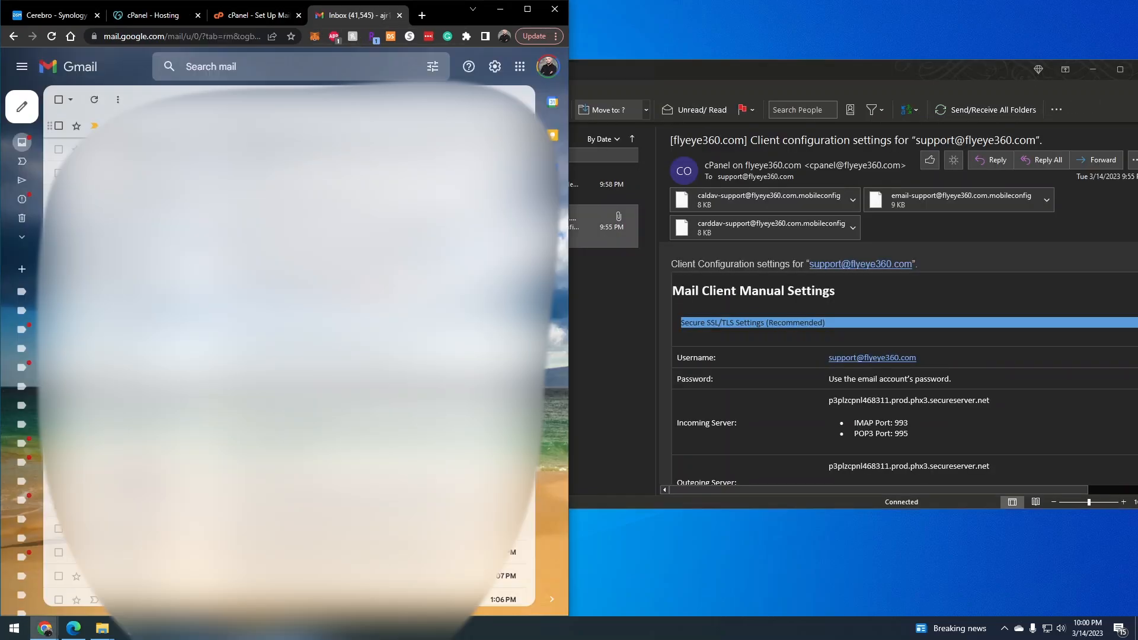
In Gmail, open the Test email from the support address and reply 'Awesome Job!'.
{"action": "left_click", "coordinate": [133, 127]}
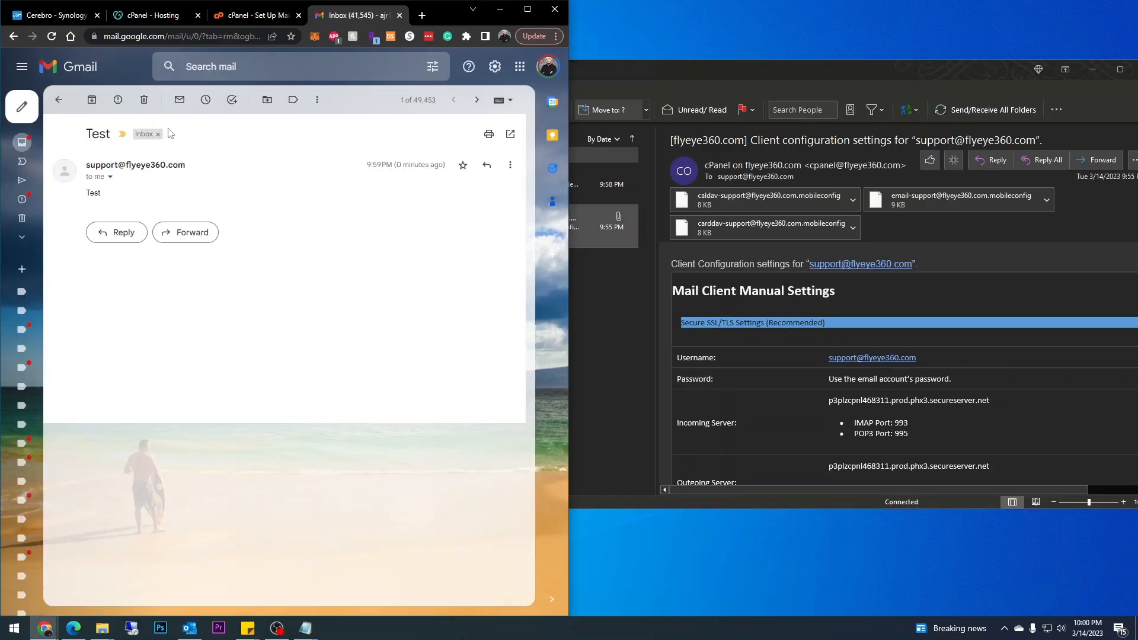
{"action": "left_click_drag", "start_coordinate": [216, 168], "coordinate": [79, 165]}
{"action": "left_click", "coordinate": [127, 233]}
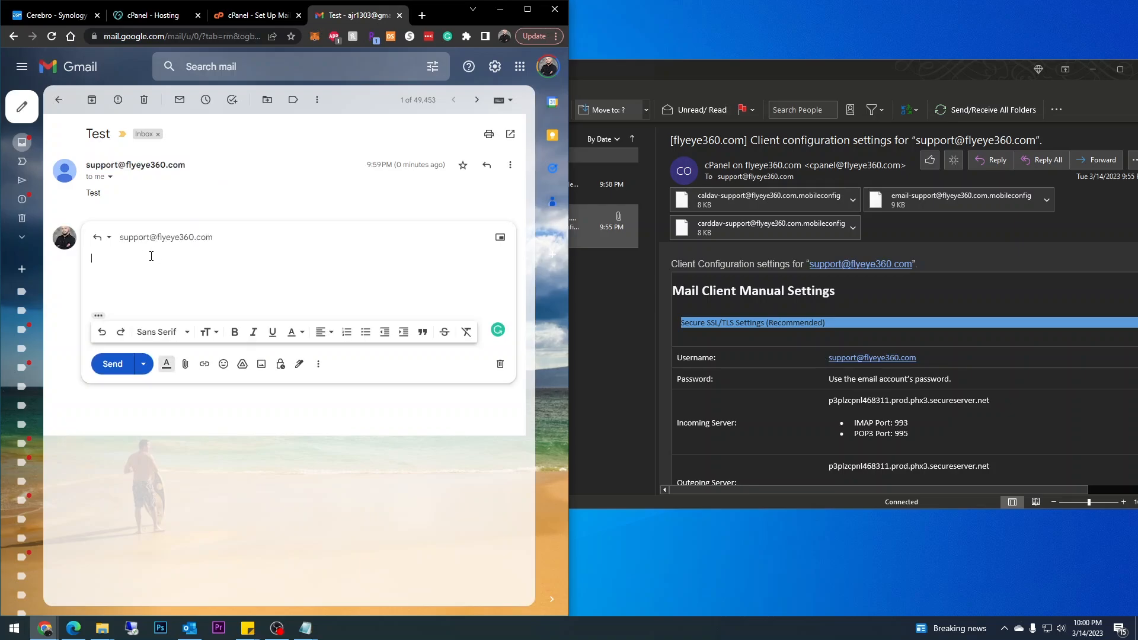
{"action": "type", "text": "Awesome Job!"}
{"action": "left_click", "coordinate": [112, 363]}
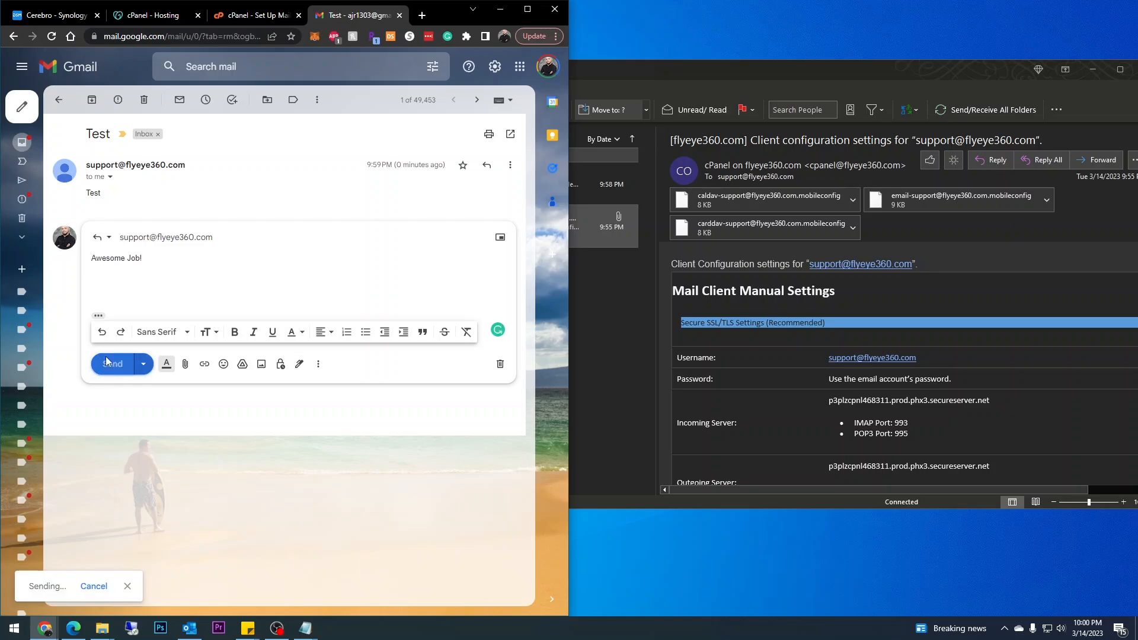
{"action": "left_click", "coordinate": [614, 379]}
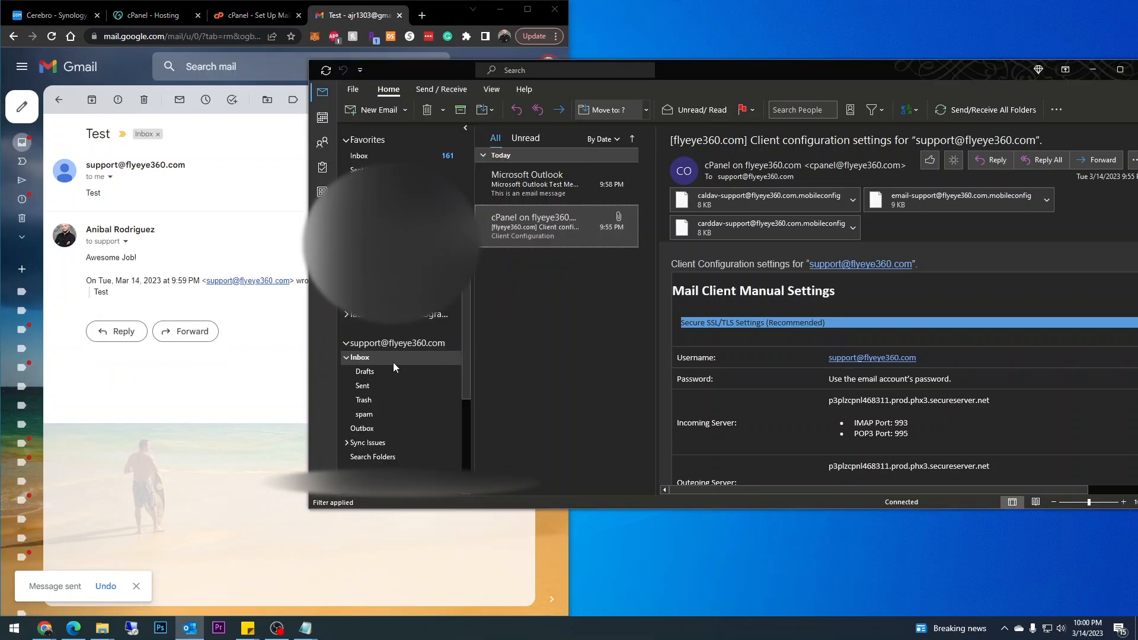
Update the support Inbox folder and open the 'Re: Test' reply reading 'Awesome Job!'.
{"action": "left_click", "coordinate": [441, 89]}
{"action": "left_click", "coordinate": [548, 112]}
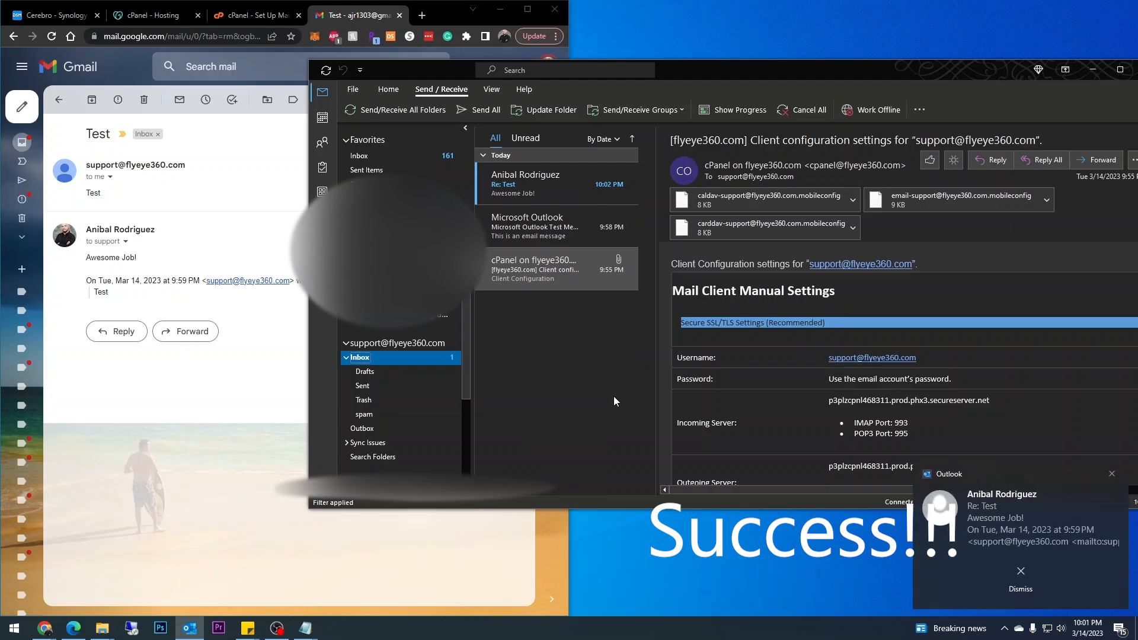
{"action": "left_click", "coordinate": [553, 193]}
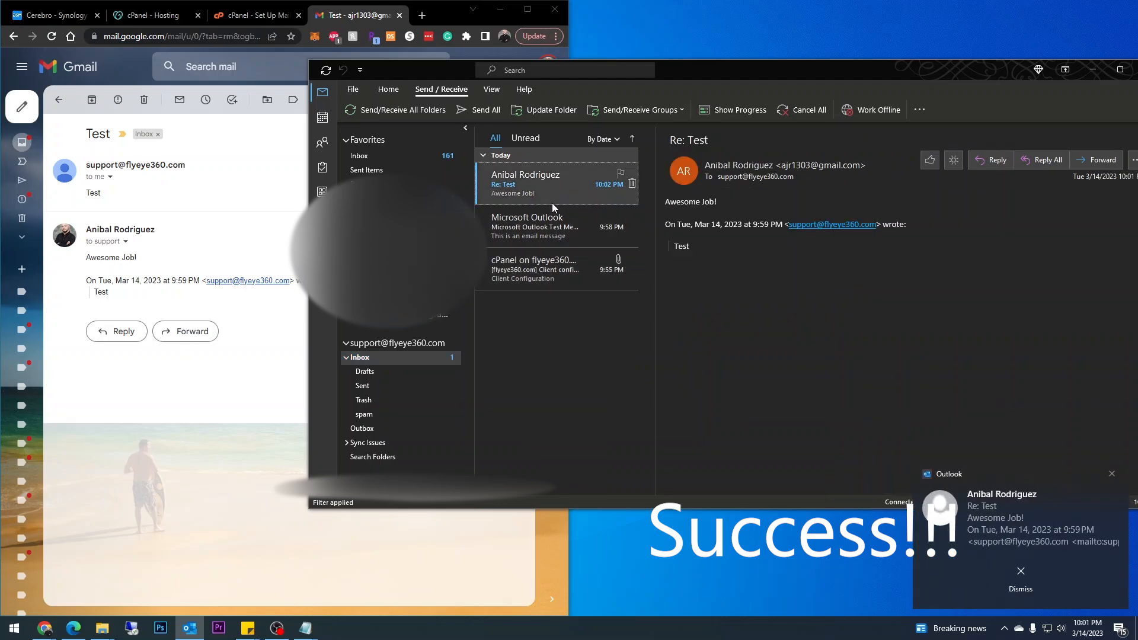